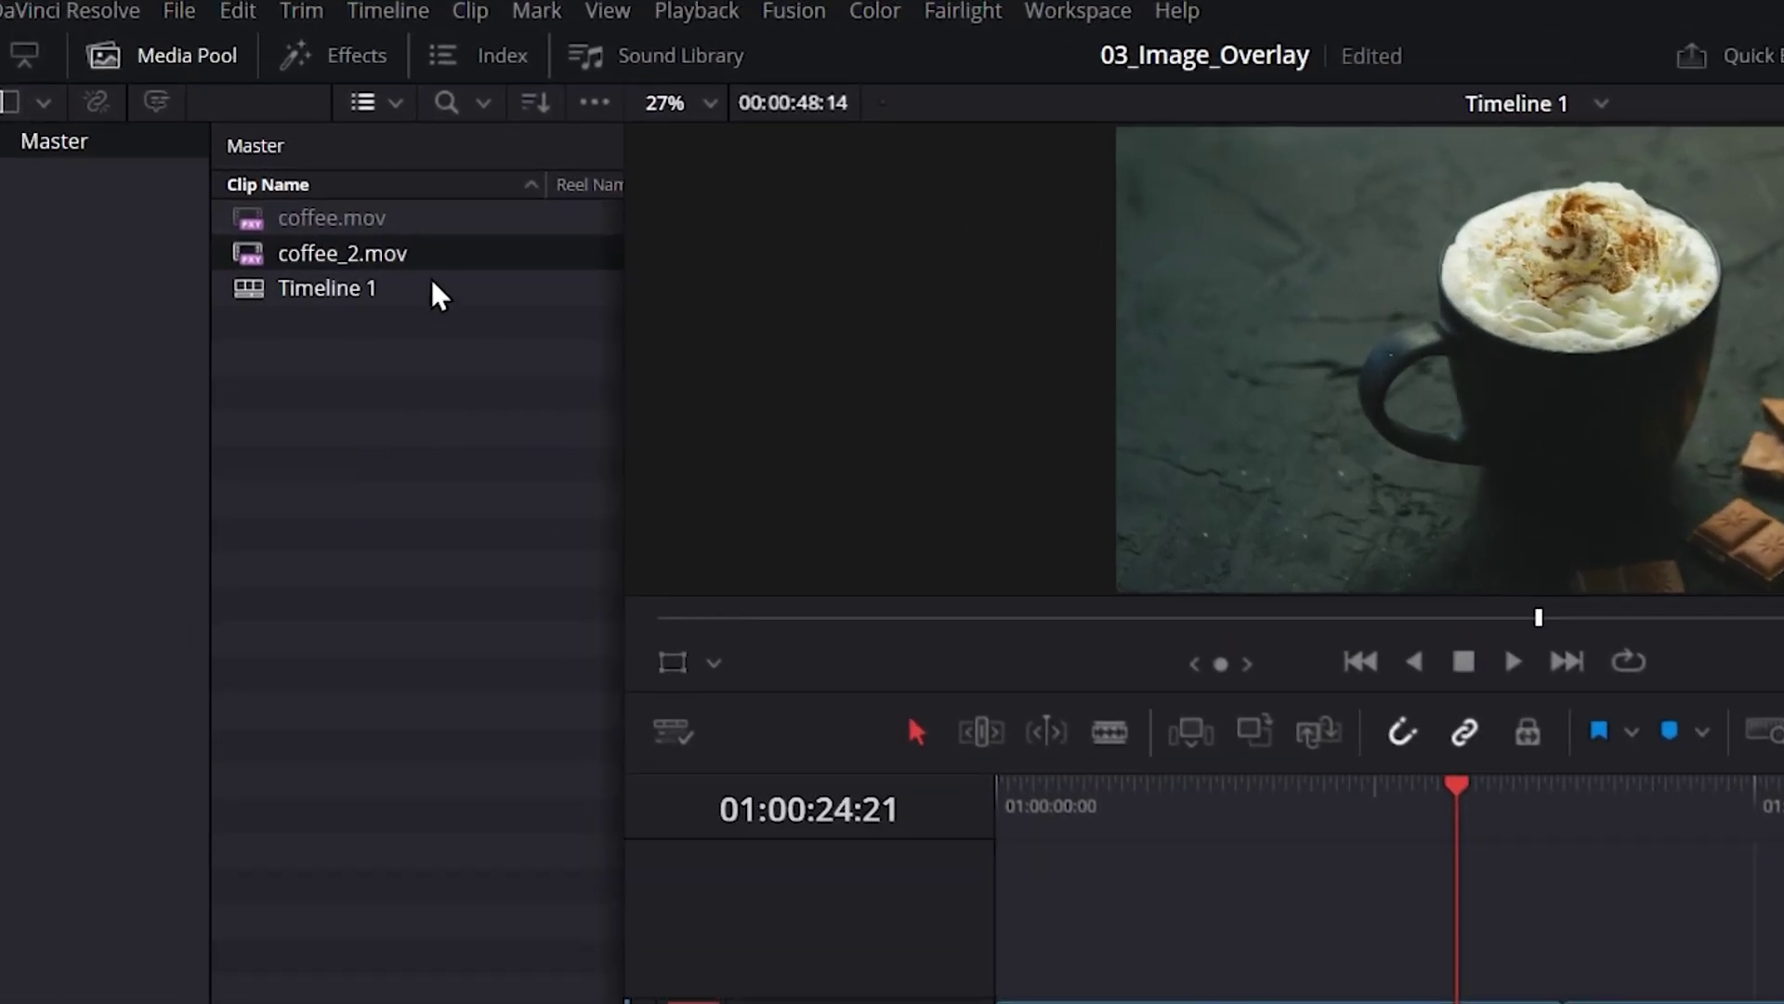
# - Import Coffee_Logo.png from the Assets folder into the Media Pool
pyautogui.click(187, 57)
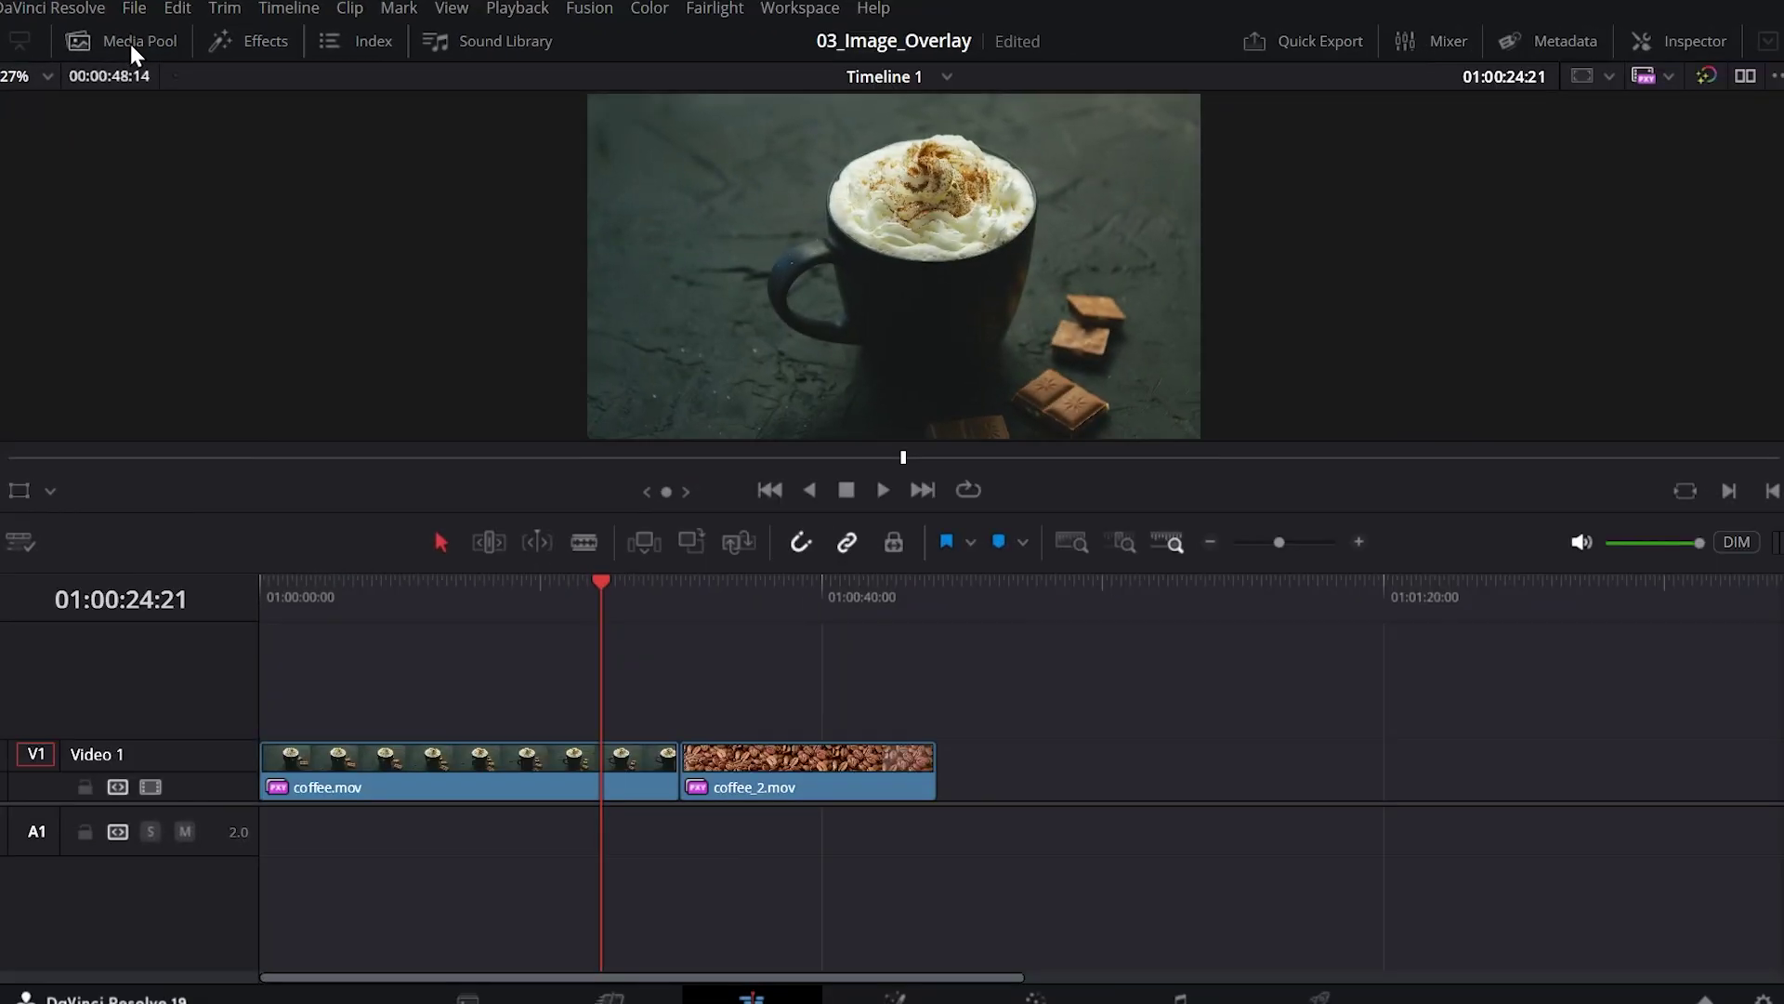
pyautogui.click(187, 58)
pyautogui.rightClick(305, 337)
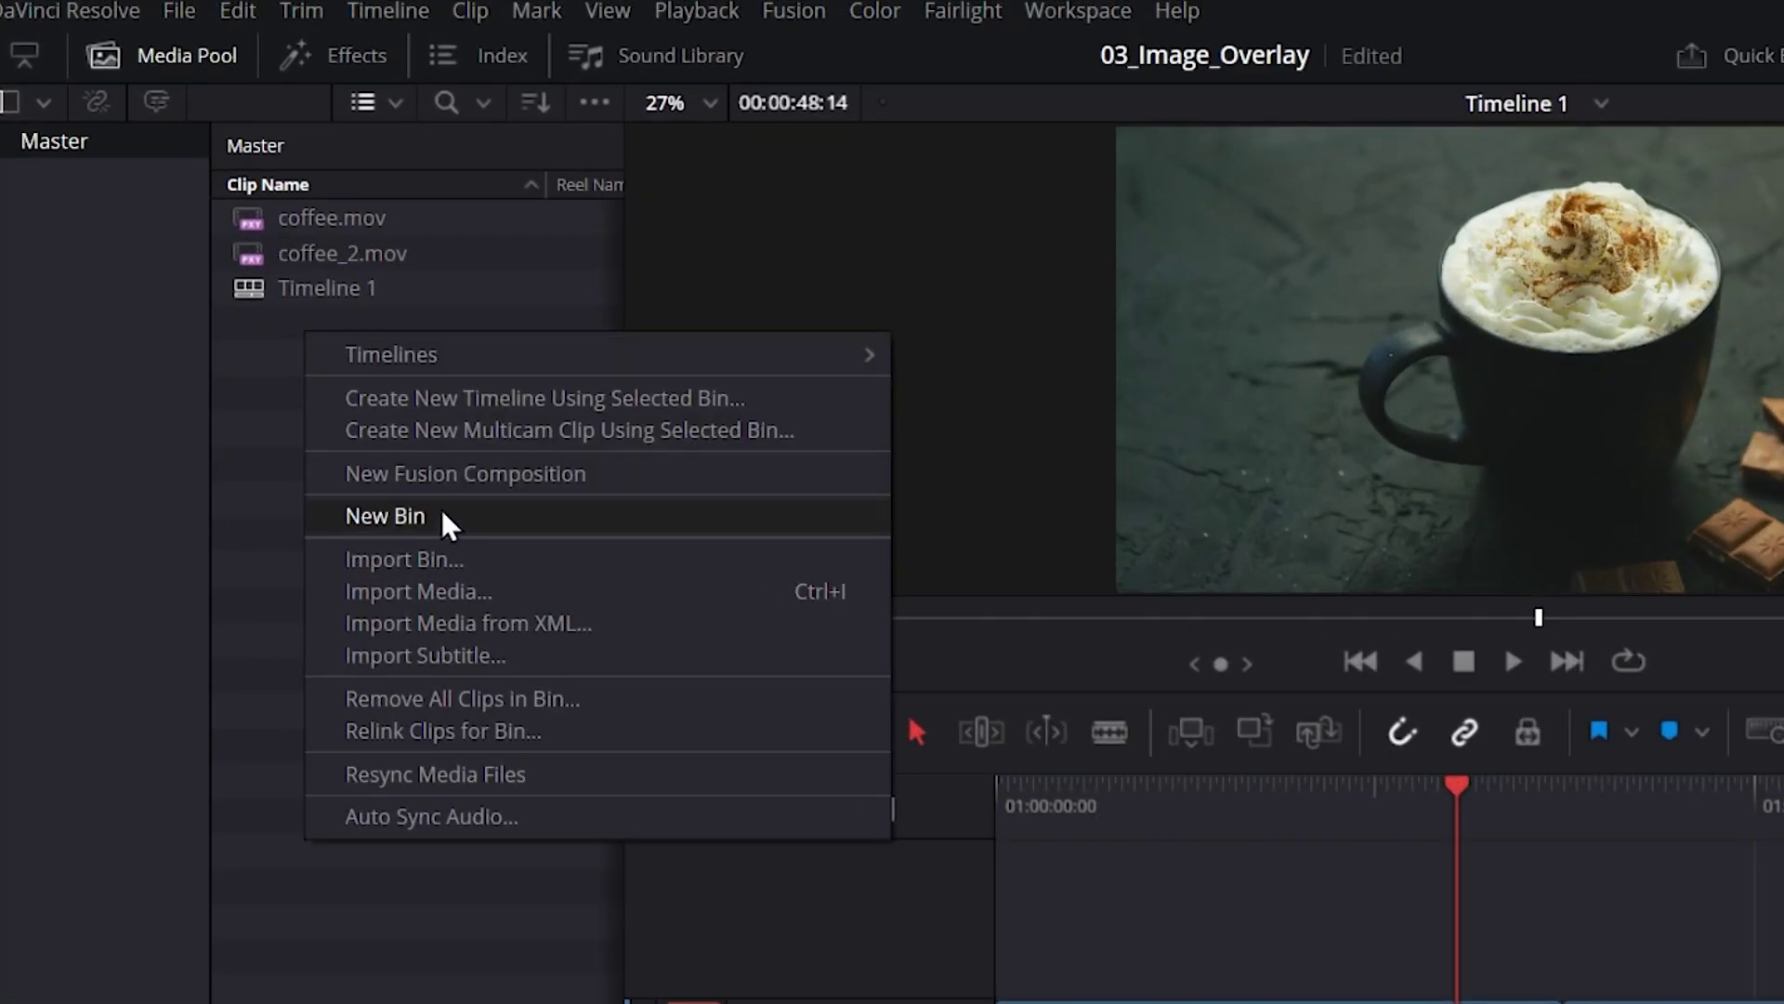
pyautogui.click(438, 593)
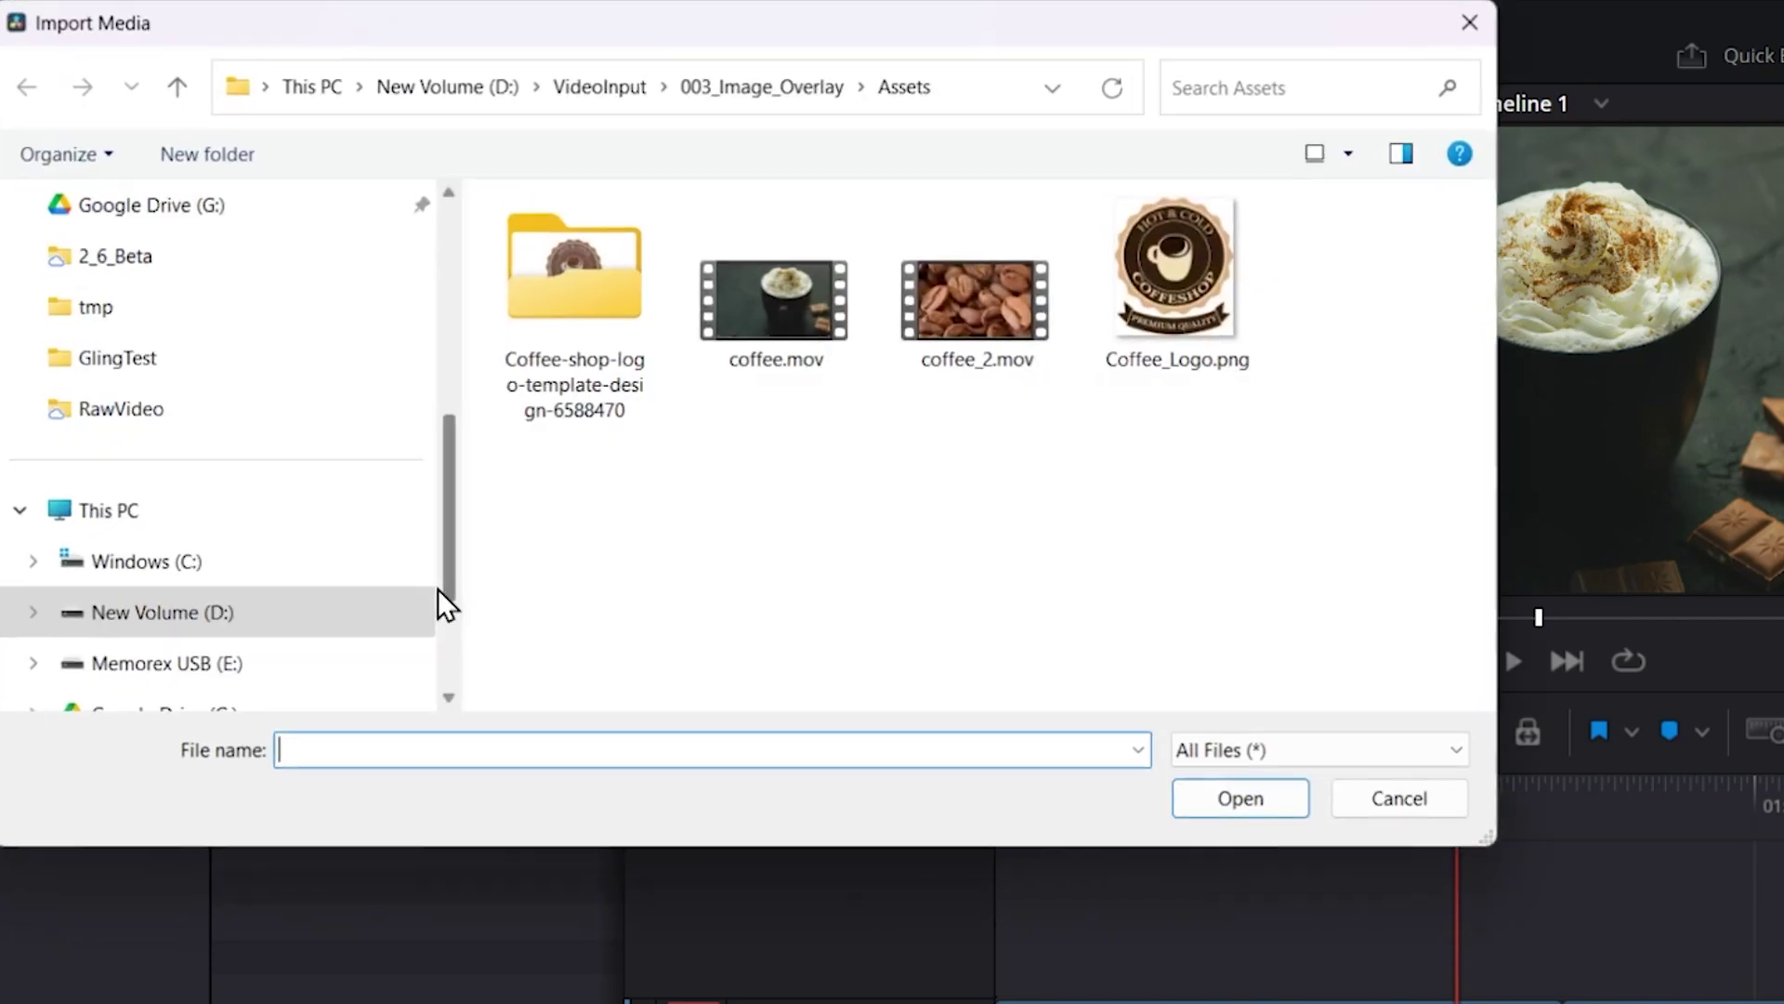
pyautogui.click(1226, 274)
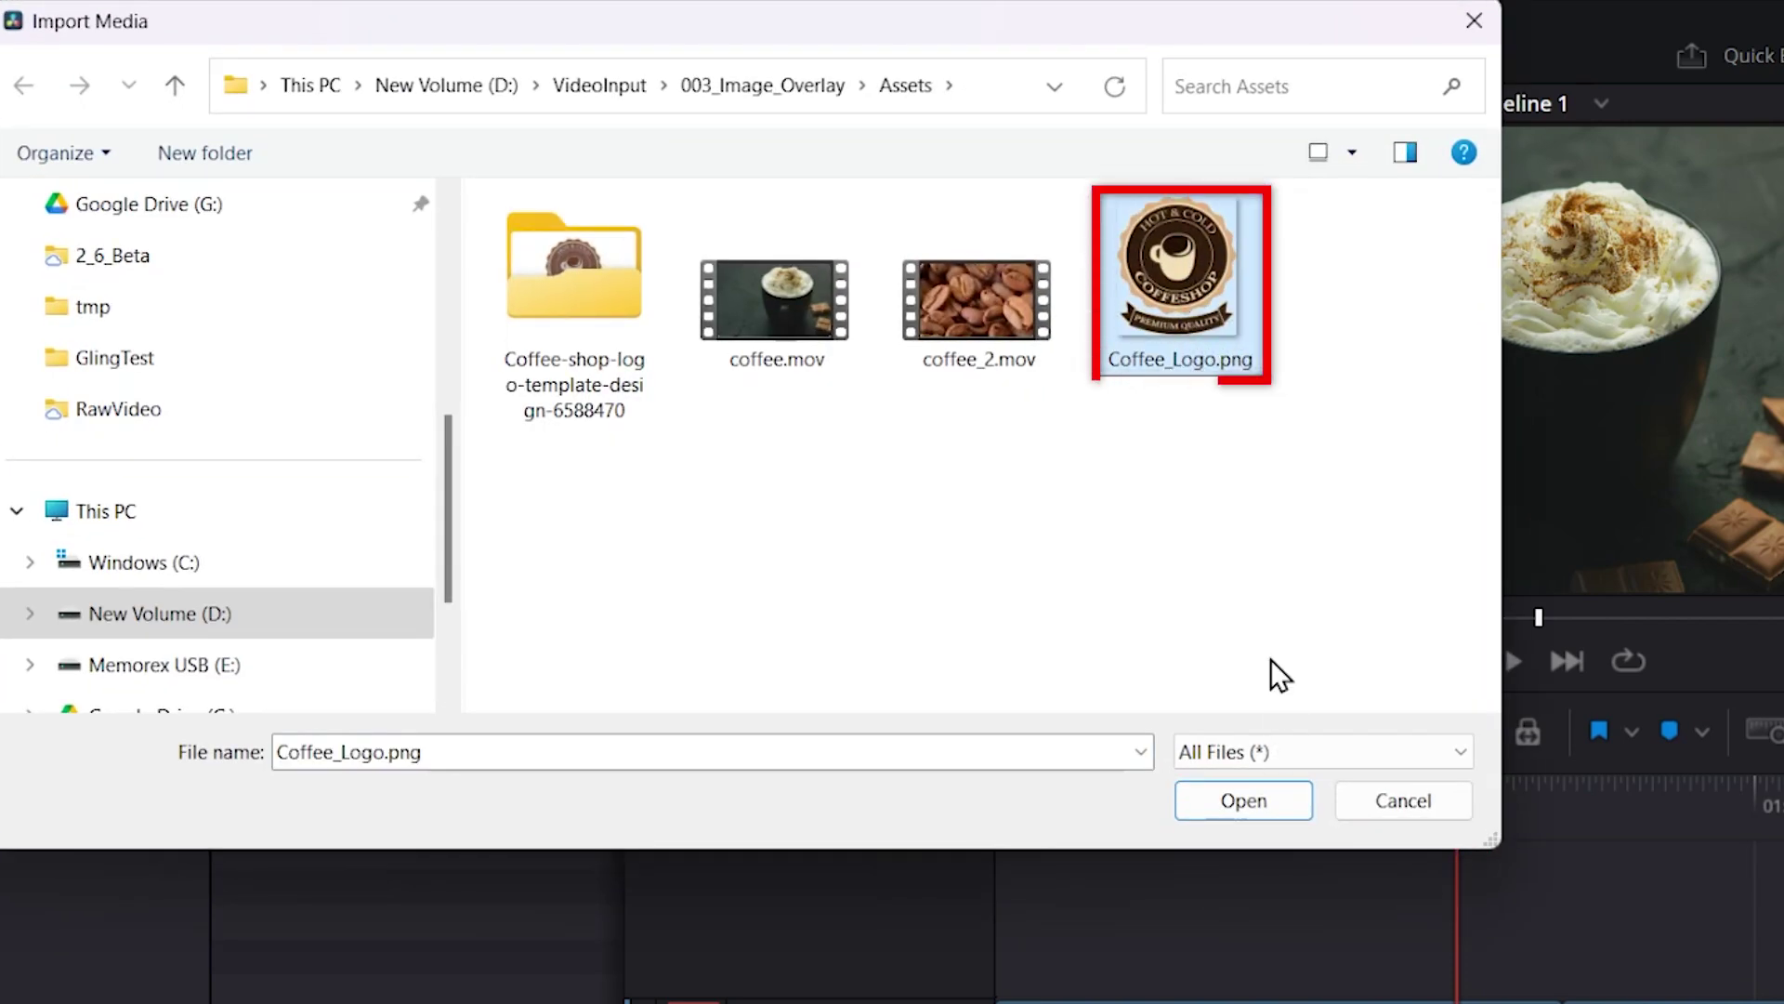
pyautogui.click(1243, 800)
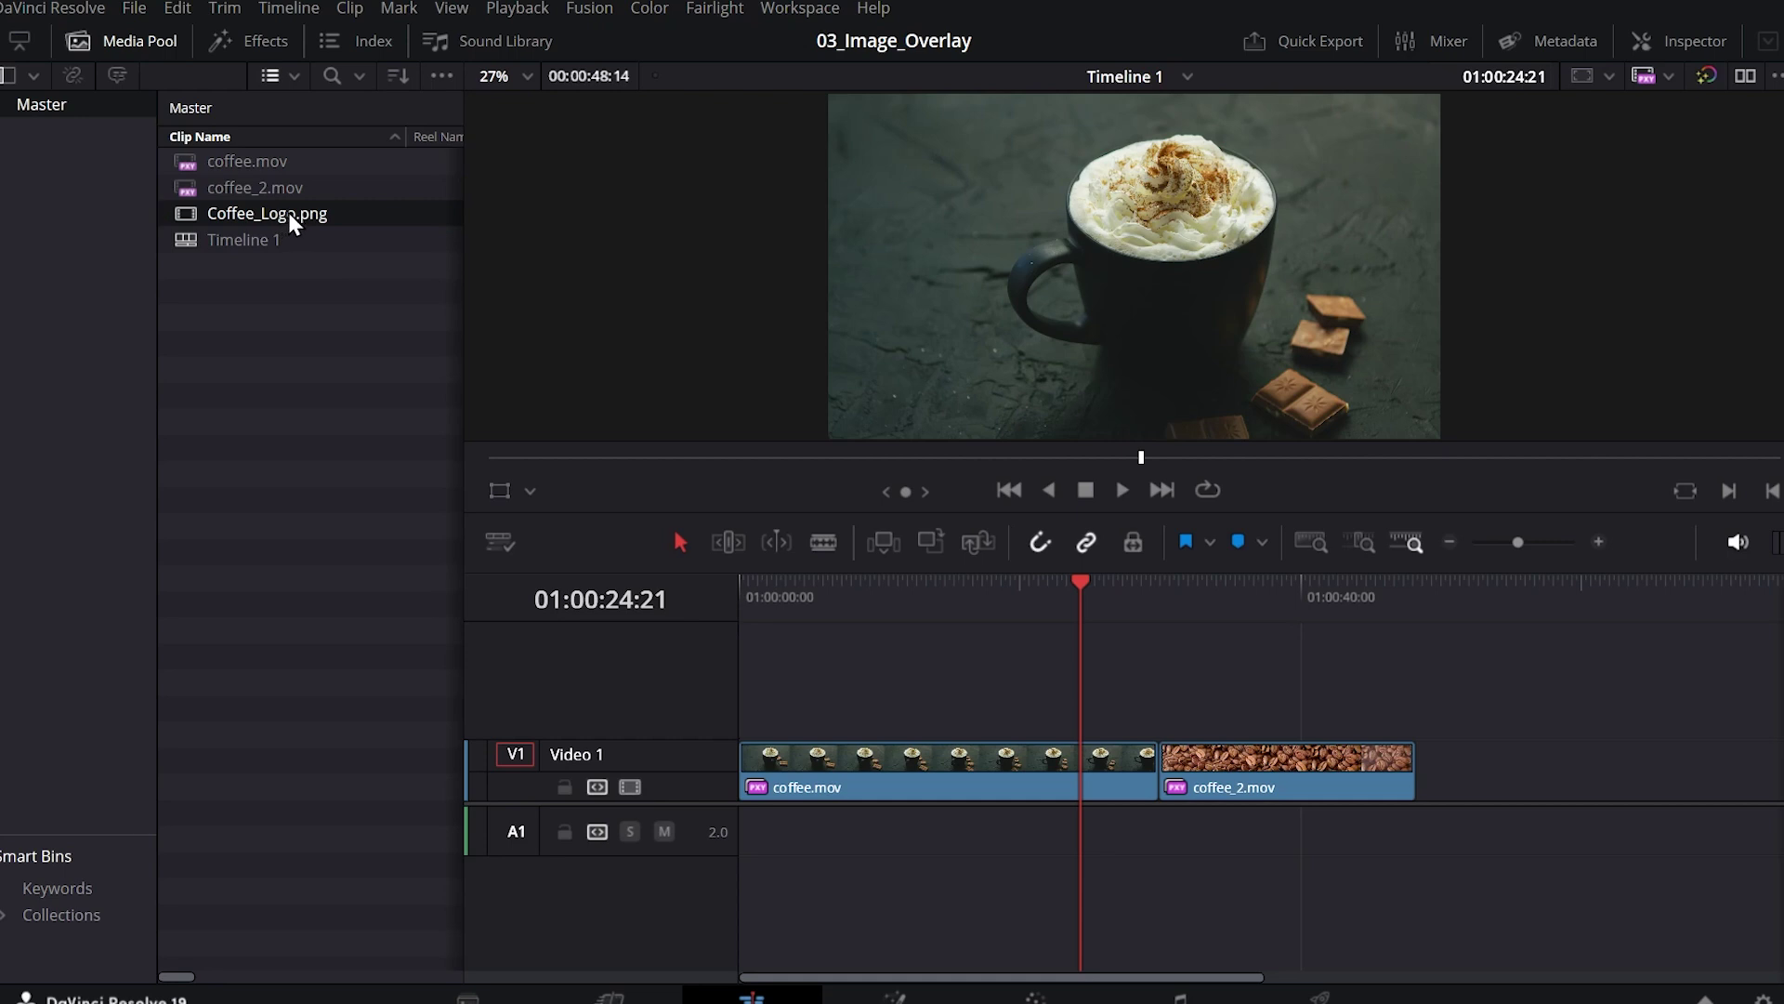
# - Place Coffee_Logo.png on V2 above coffee.mov and park the playhead at 01:00:19:18
pyautogui.moveTo(283, 214)
pyautogui.mouseDown()
pyautogui.moveTo(483, 281)
pyautogui.moveTo(848, 510)
pyautogui.moveTo(931, 677)
pyautogui.moveTo(1041, 711)
pyautogui.mouseUp()
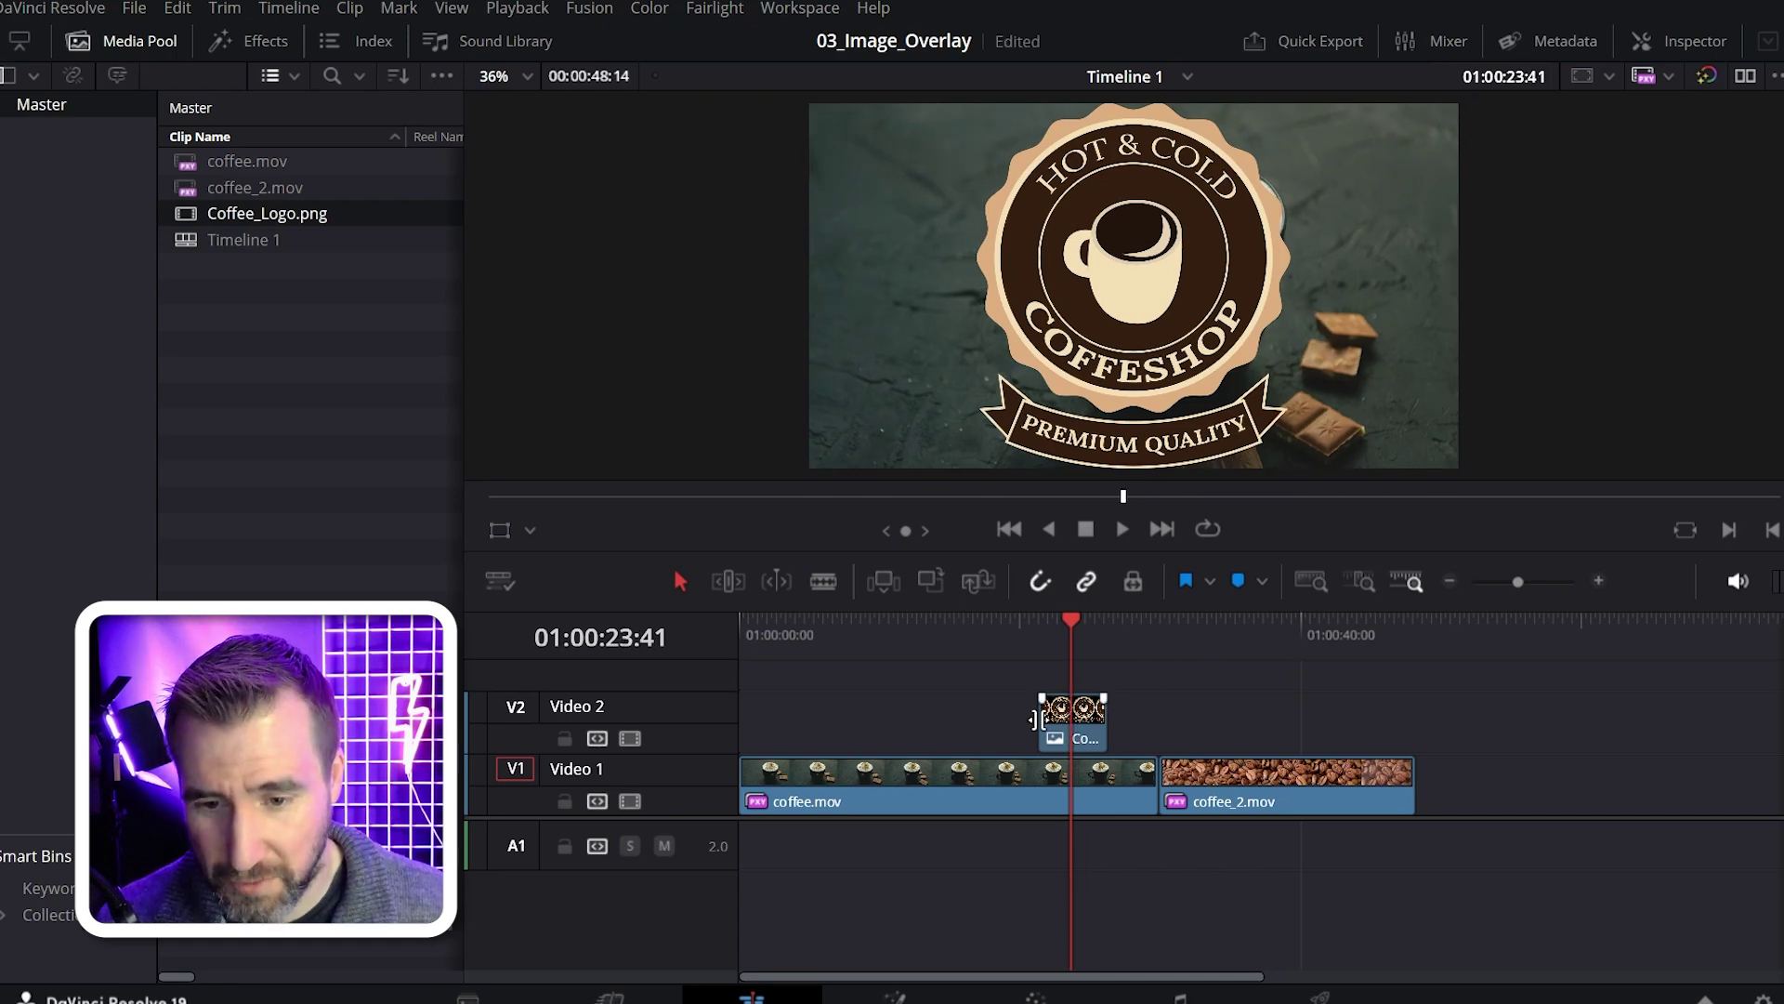
pyautogui.moveTo(1050, 626); pyautogui.dragTo(916, 633)
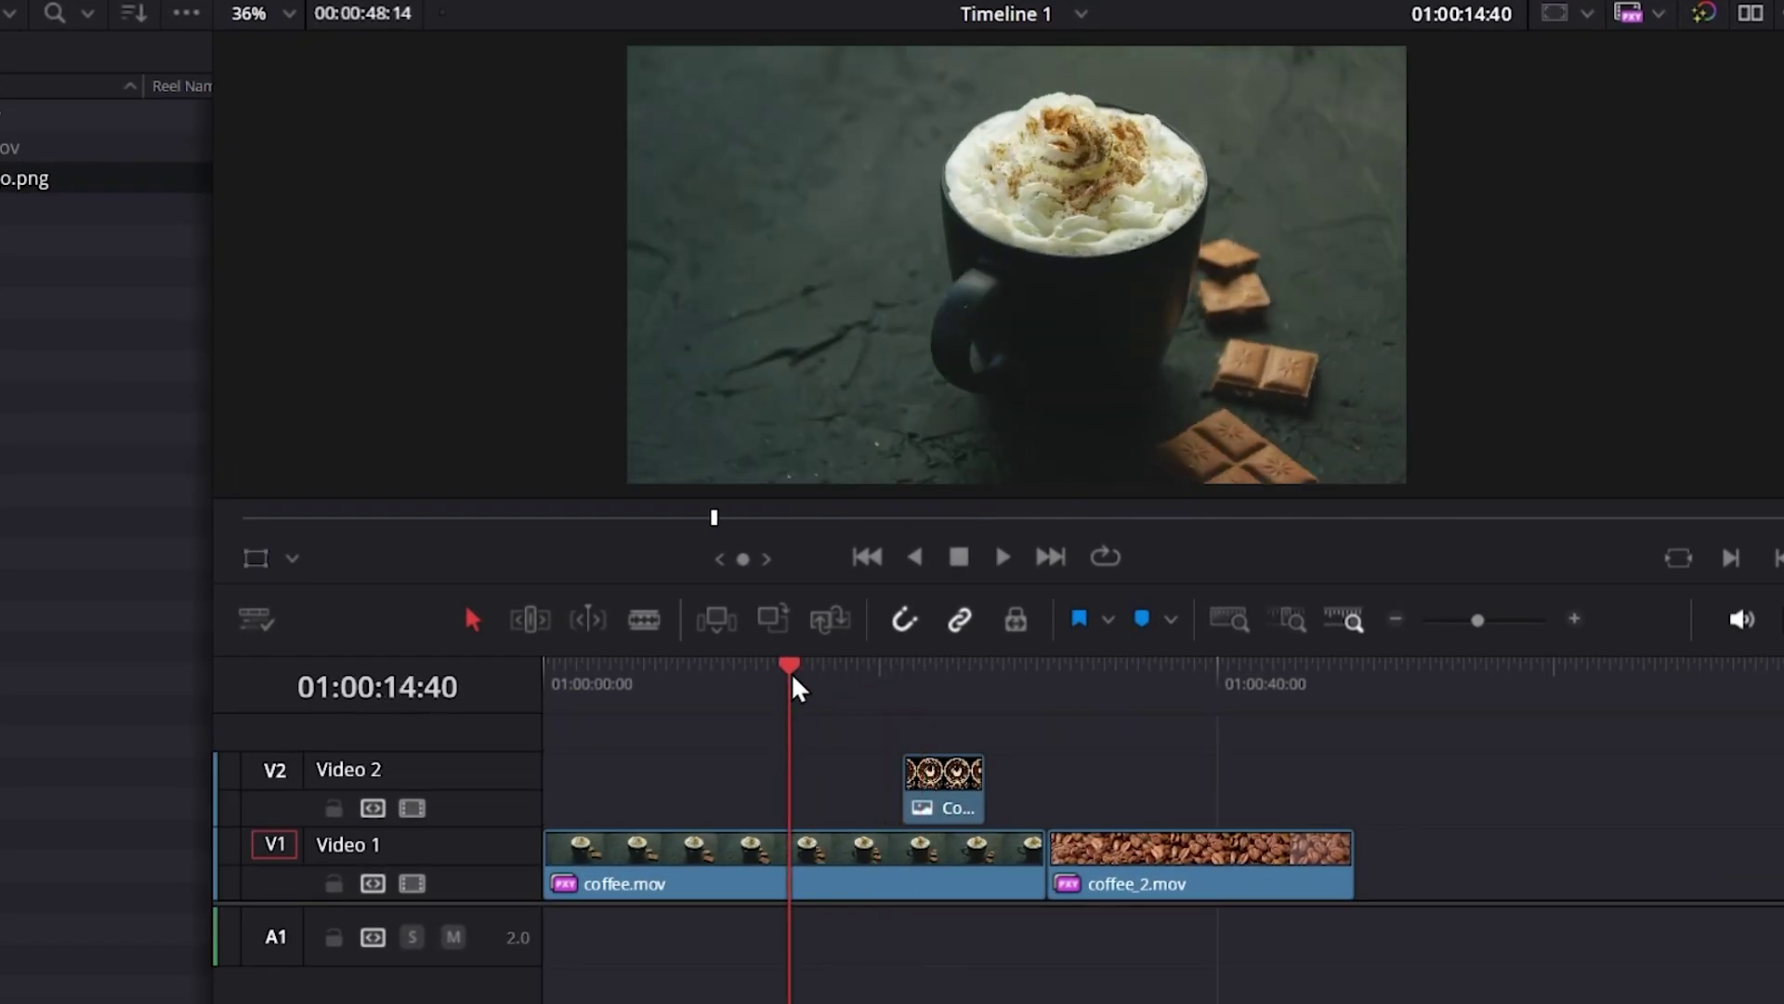
pyautogui.click(867, 674)
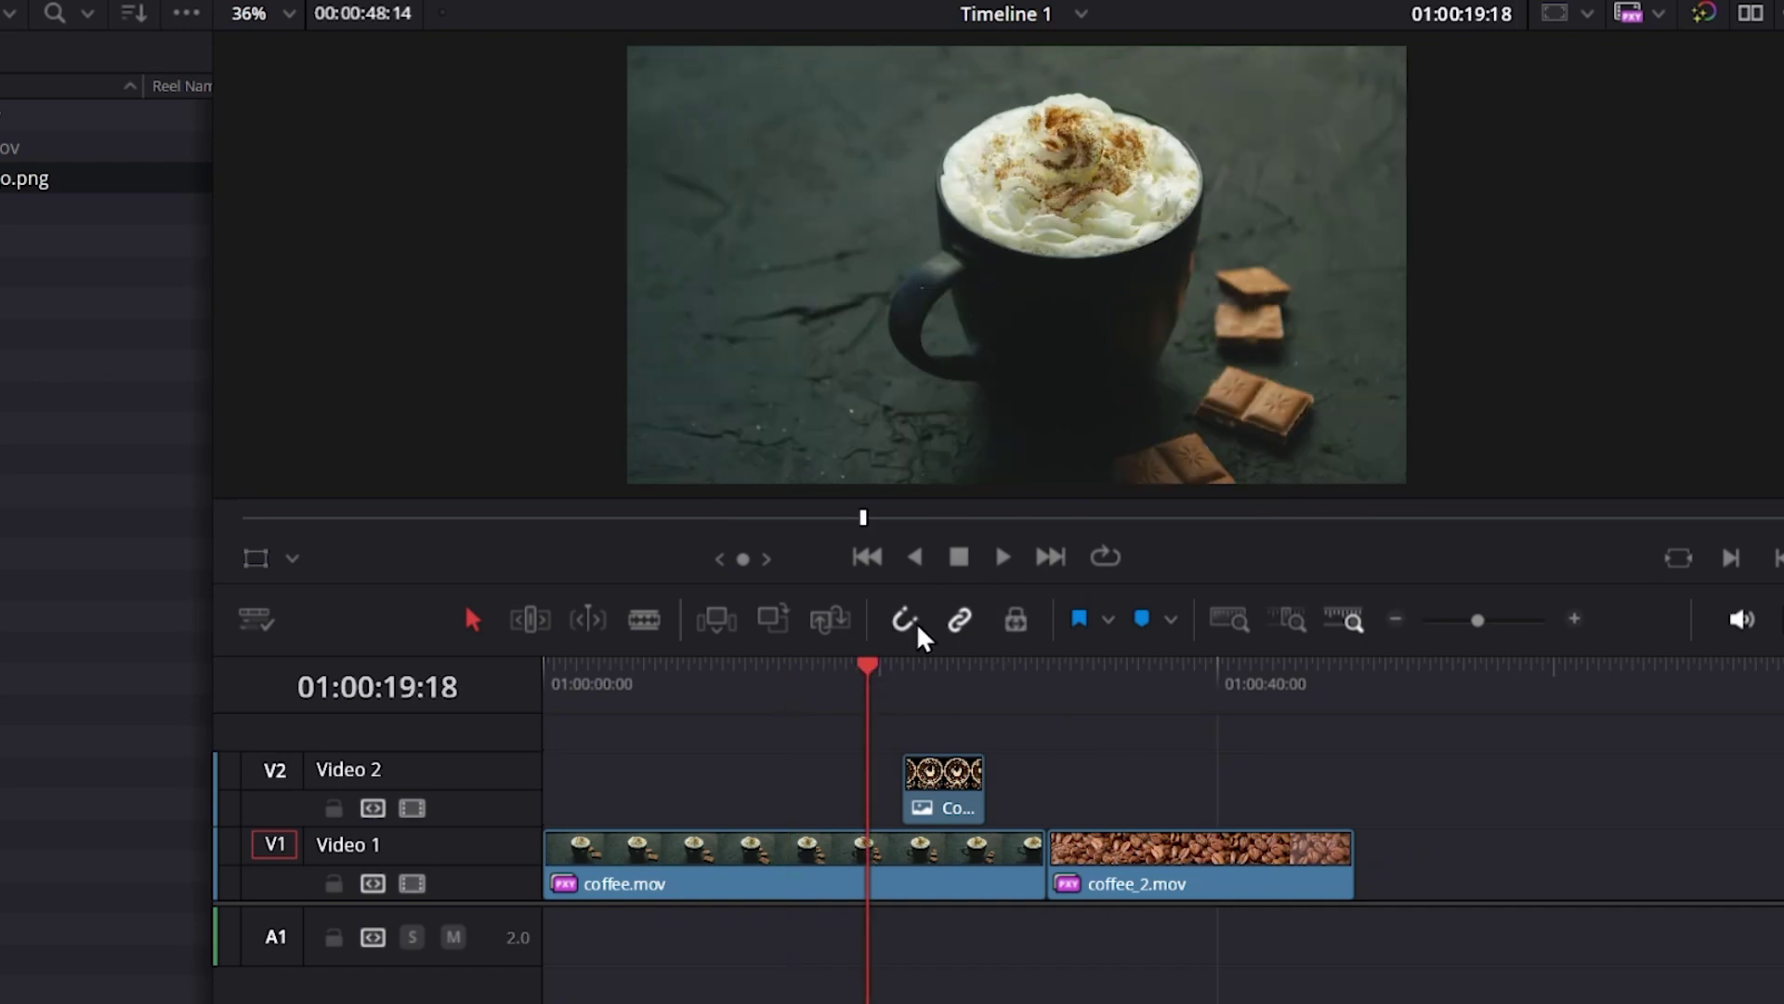
# - Slide the logo clip earlier, extend its start, and play back to preview the overlay
pyautogui.moveTo(961, 783); pyautogui.dragTo(761, 784)
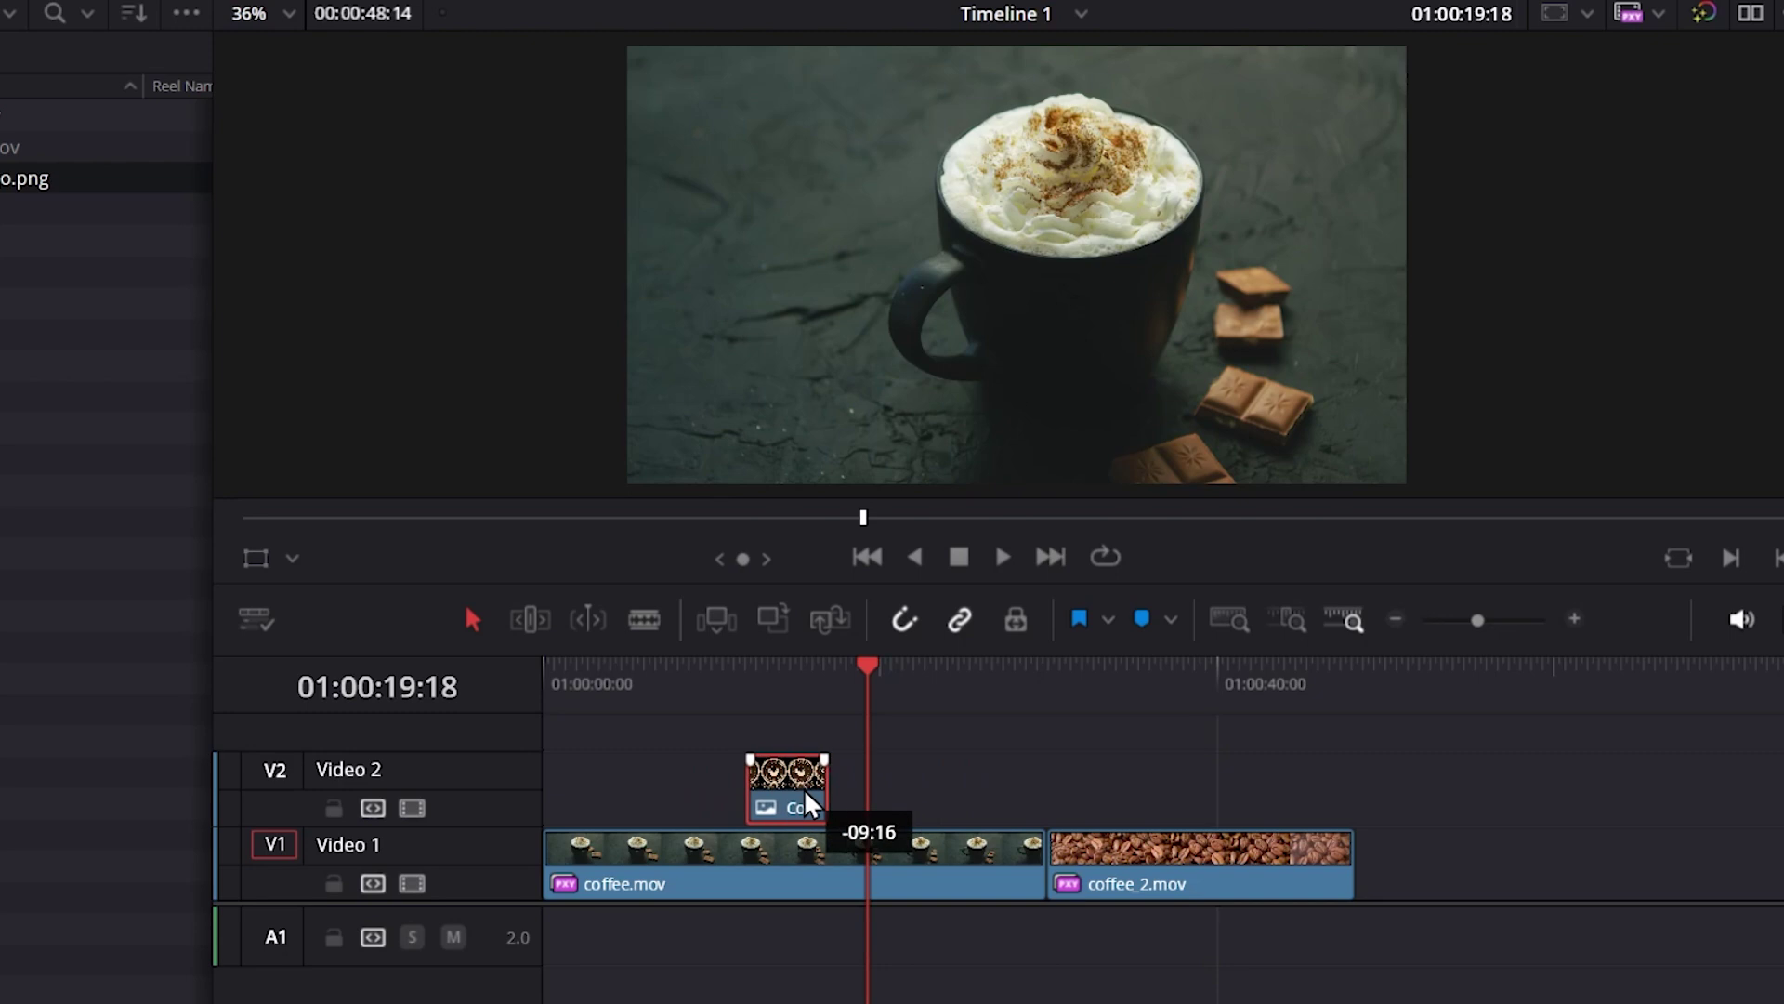
pyautogui.moveTo(738, 776); pyautogui.dragTo(901, 783)
pyautogui.moveTo(877, 672); pyautogui.dragTo(688, 674)
pyautogui.press('space')
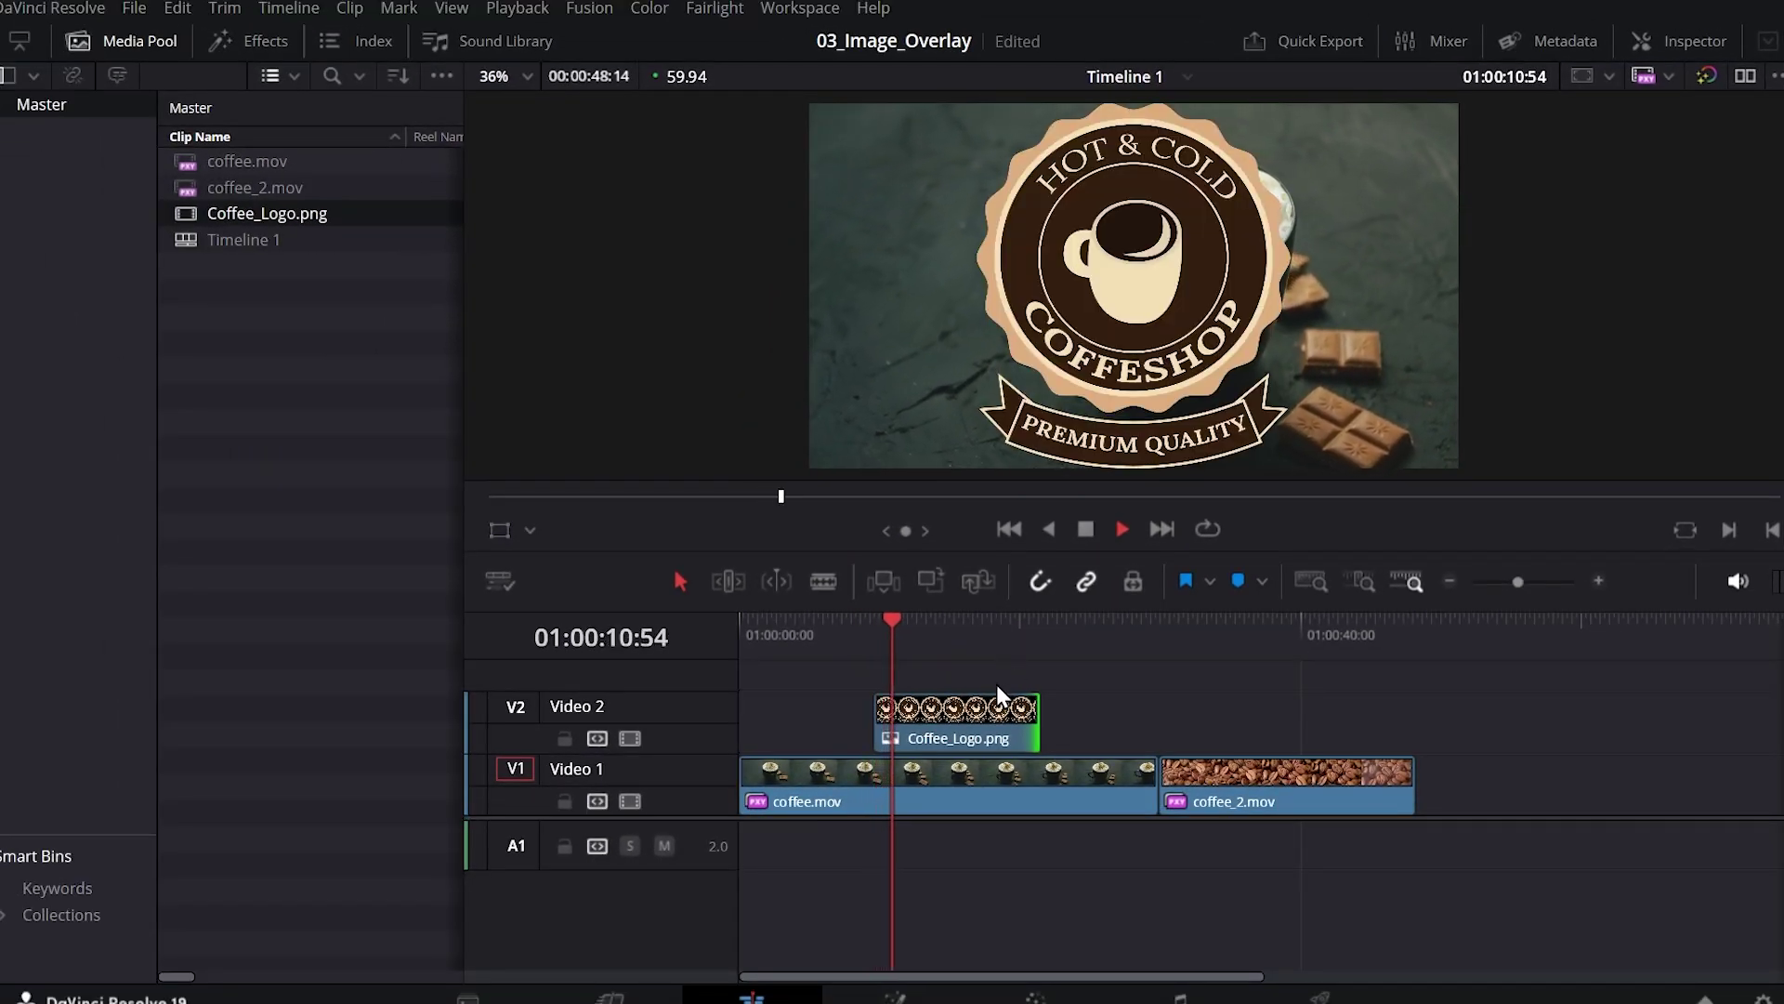
pyautogui.press('space')
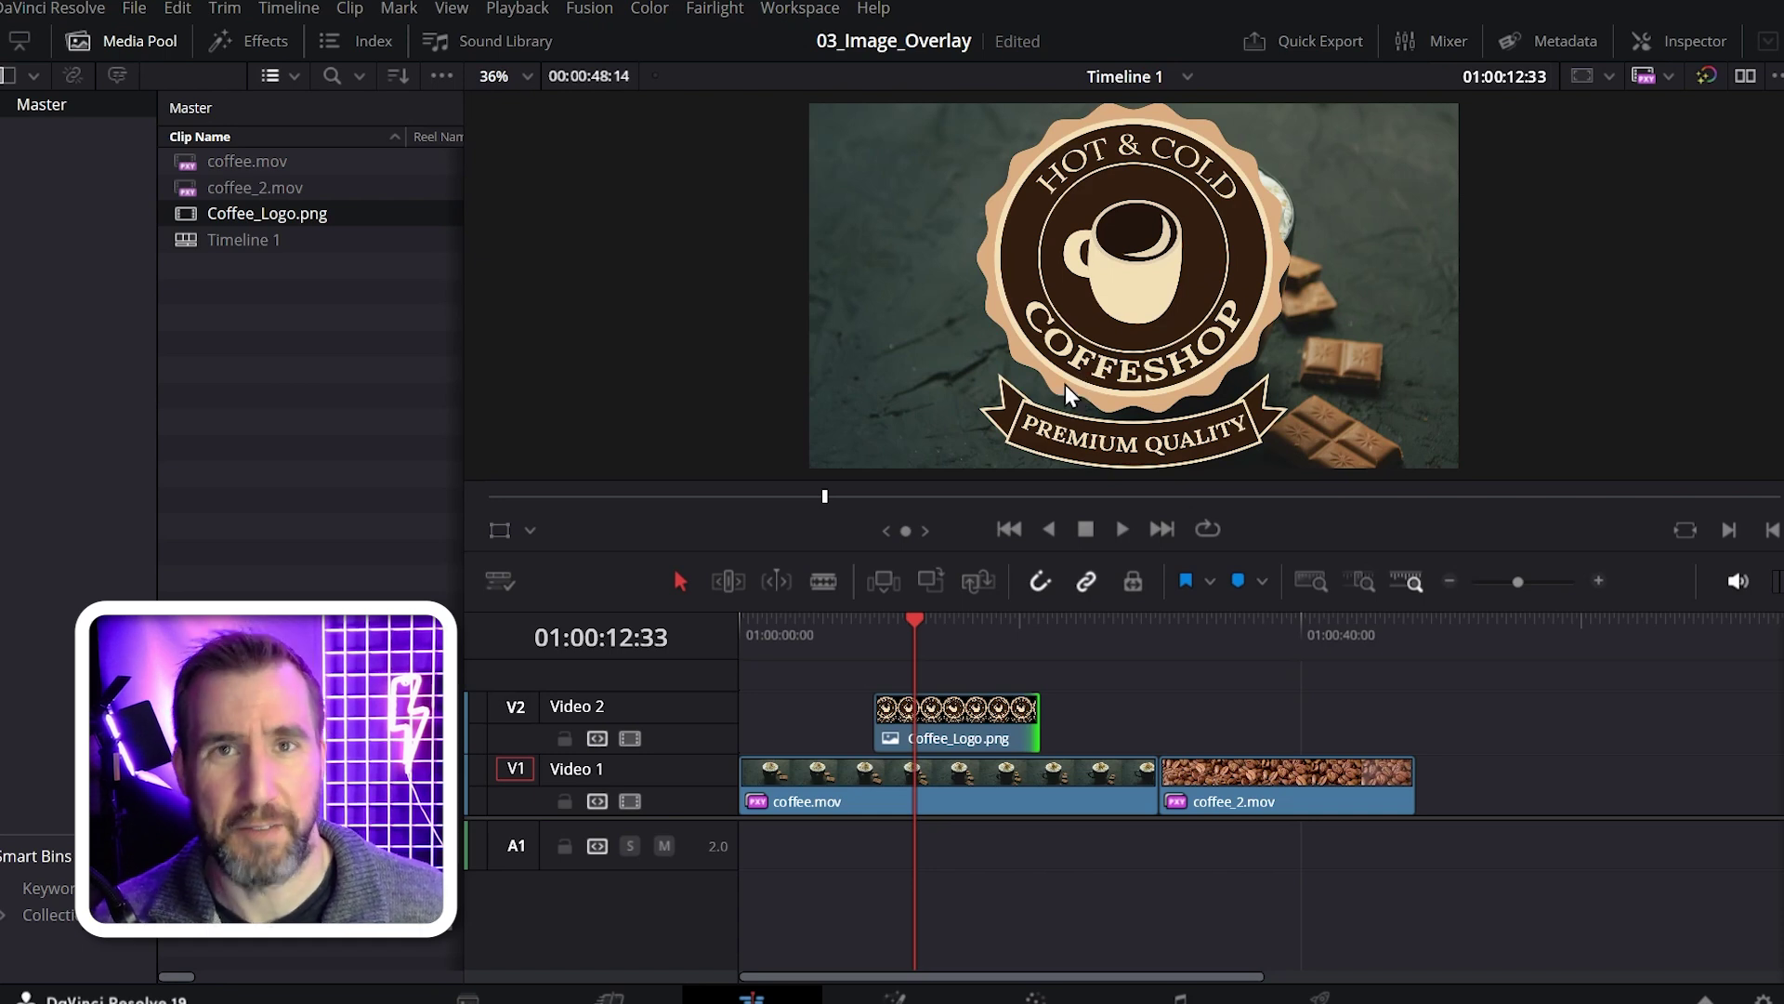
# - Scale the logo clip down with the viewer Transform tool and move it left of the mug
pyautogui.click(994, 720)
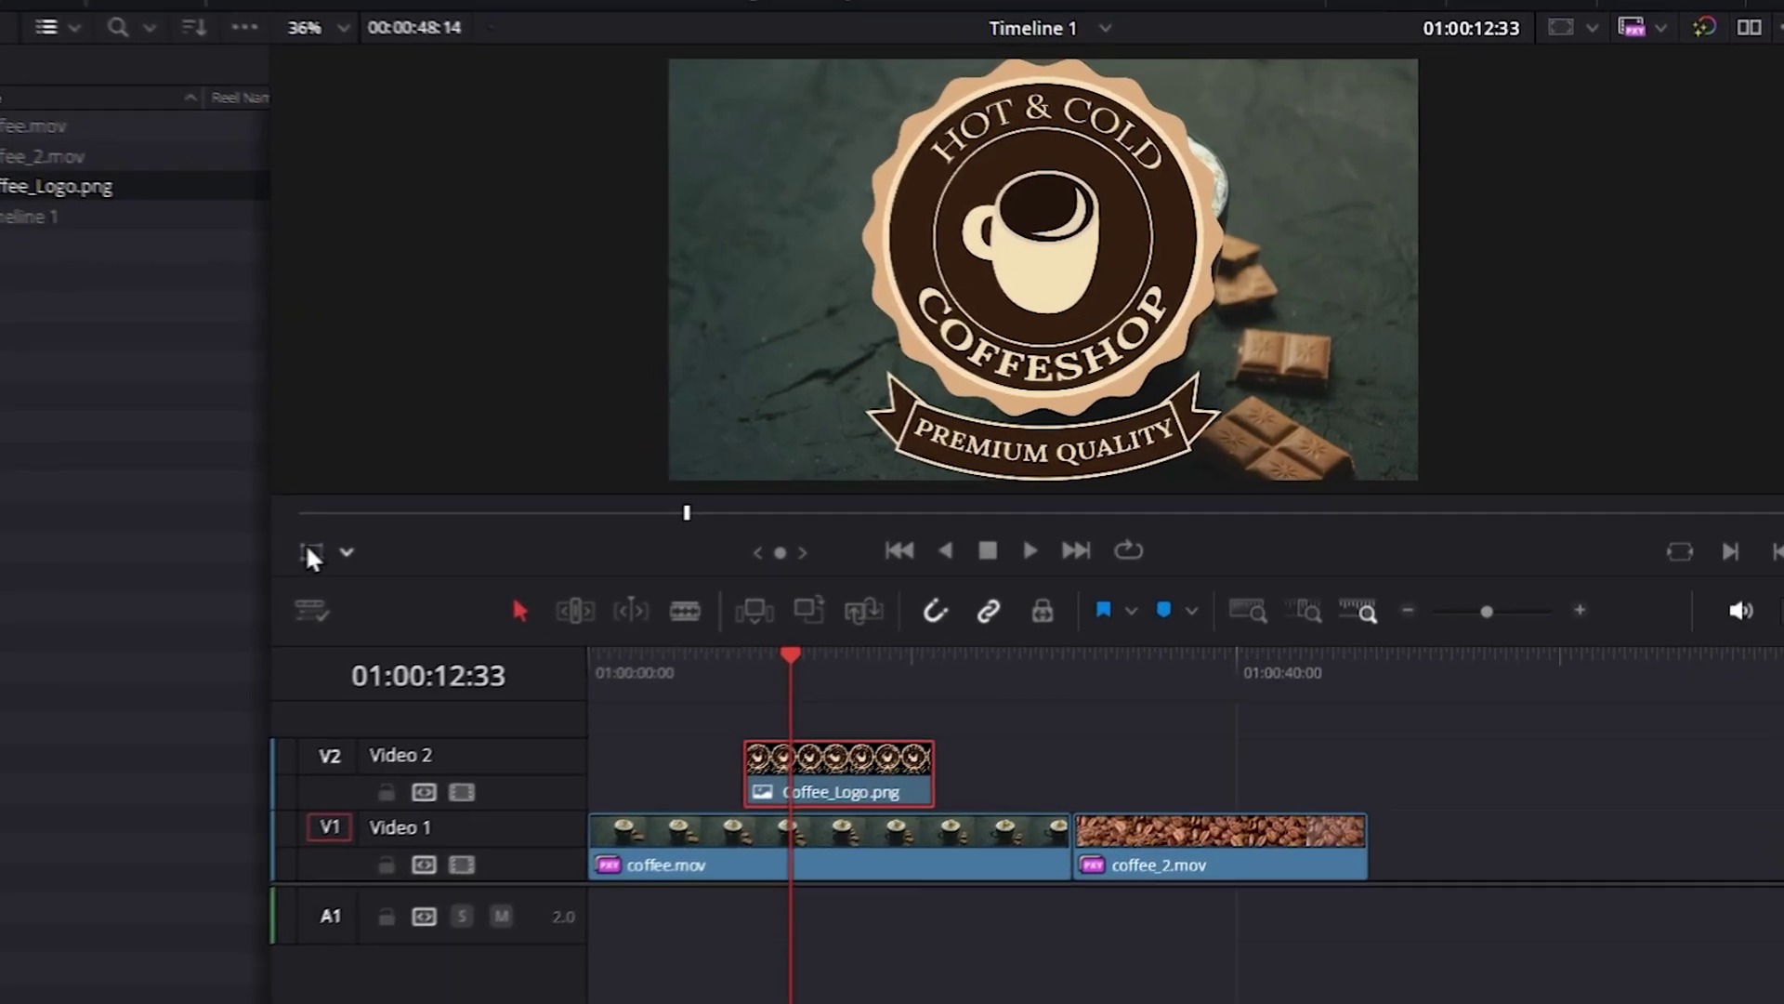
pyautogui.click(252, 560)
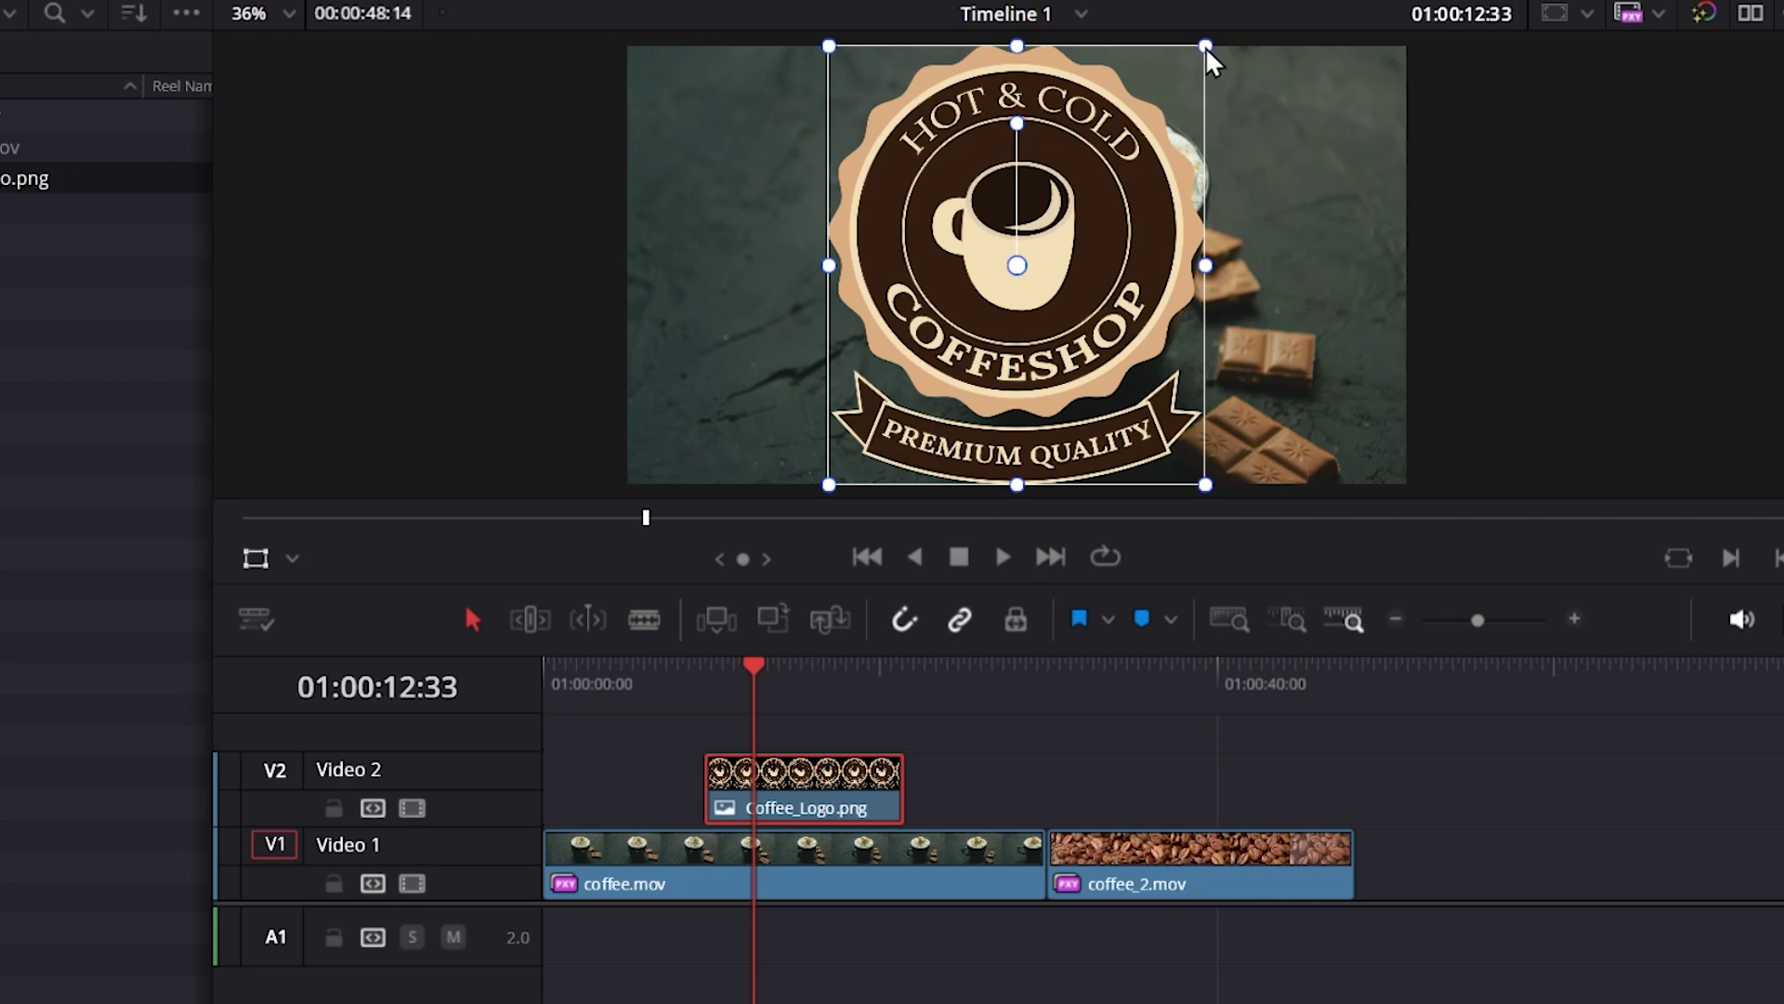
pyautogui.moveTo(1207, 47); pyautogui.dragTo(1107, 111)
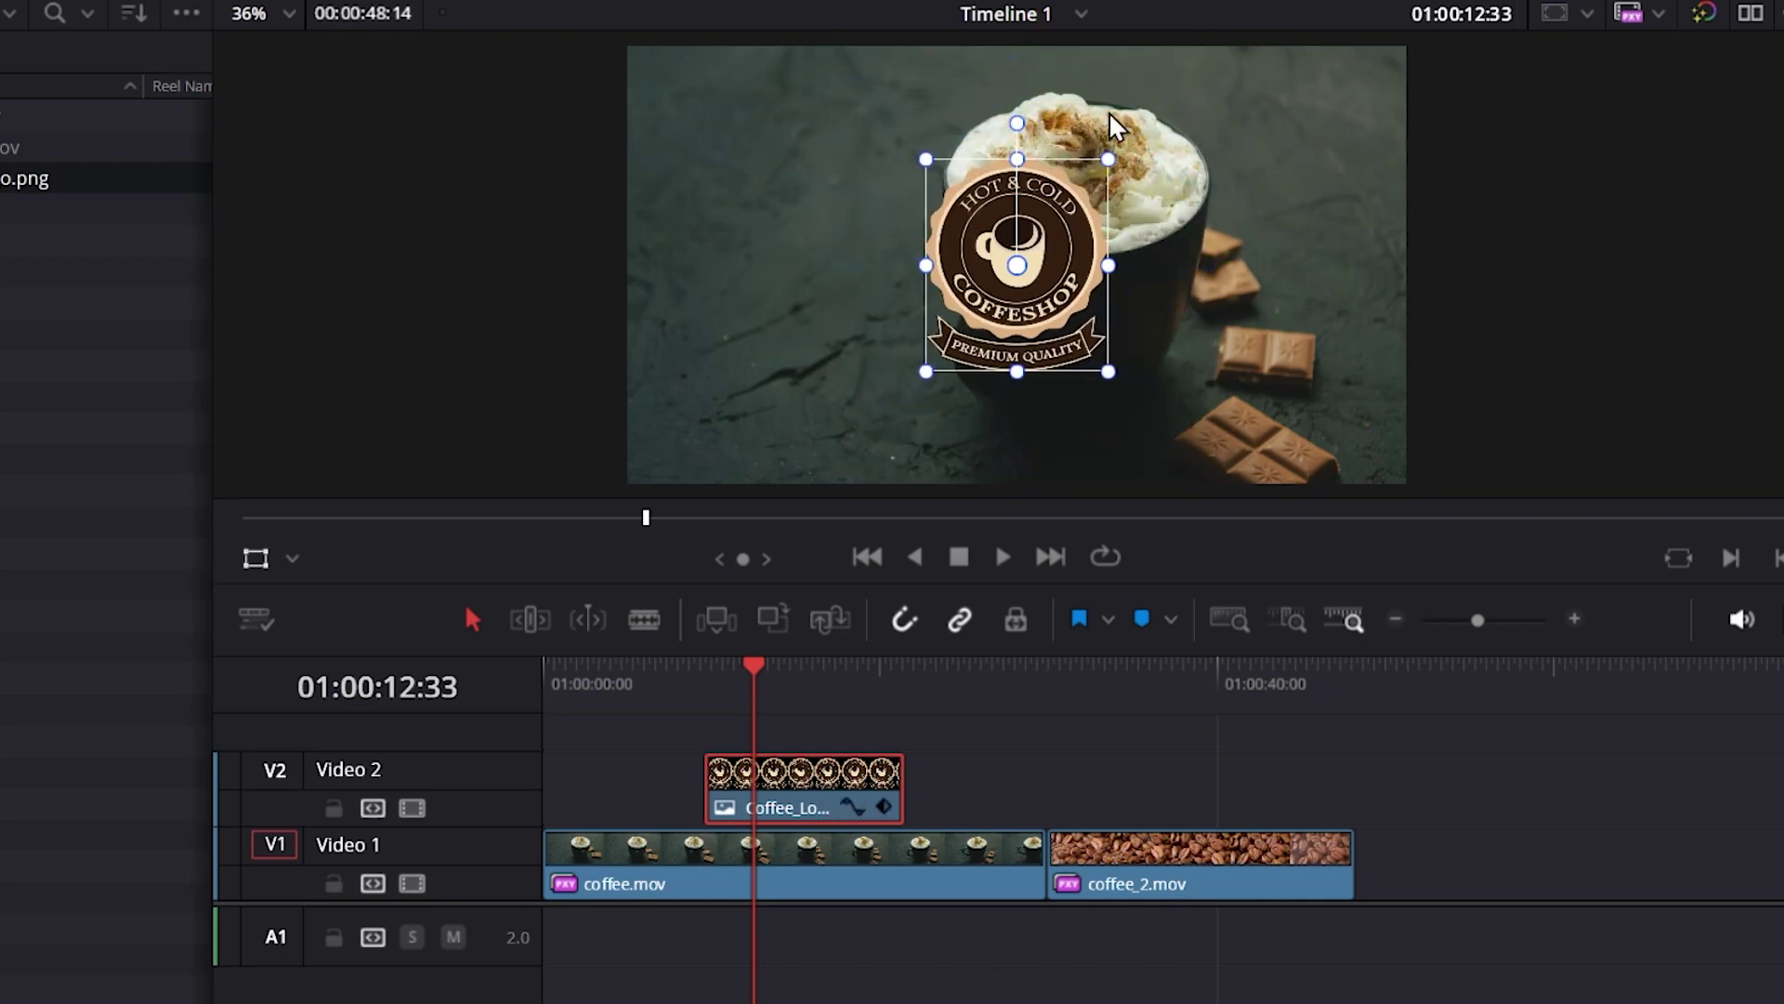
pyautogui.moveTo(1041, 213); pyautogui.dragTo(811, 368)
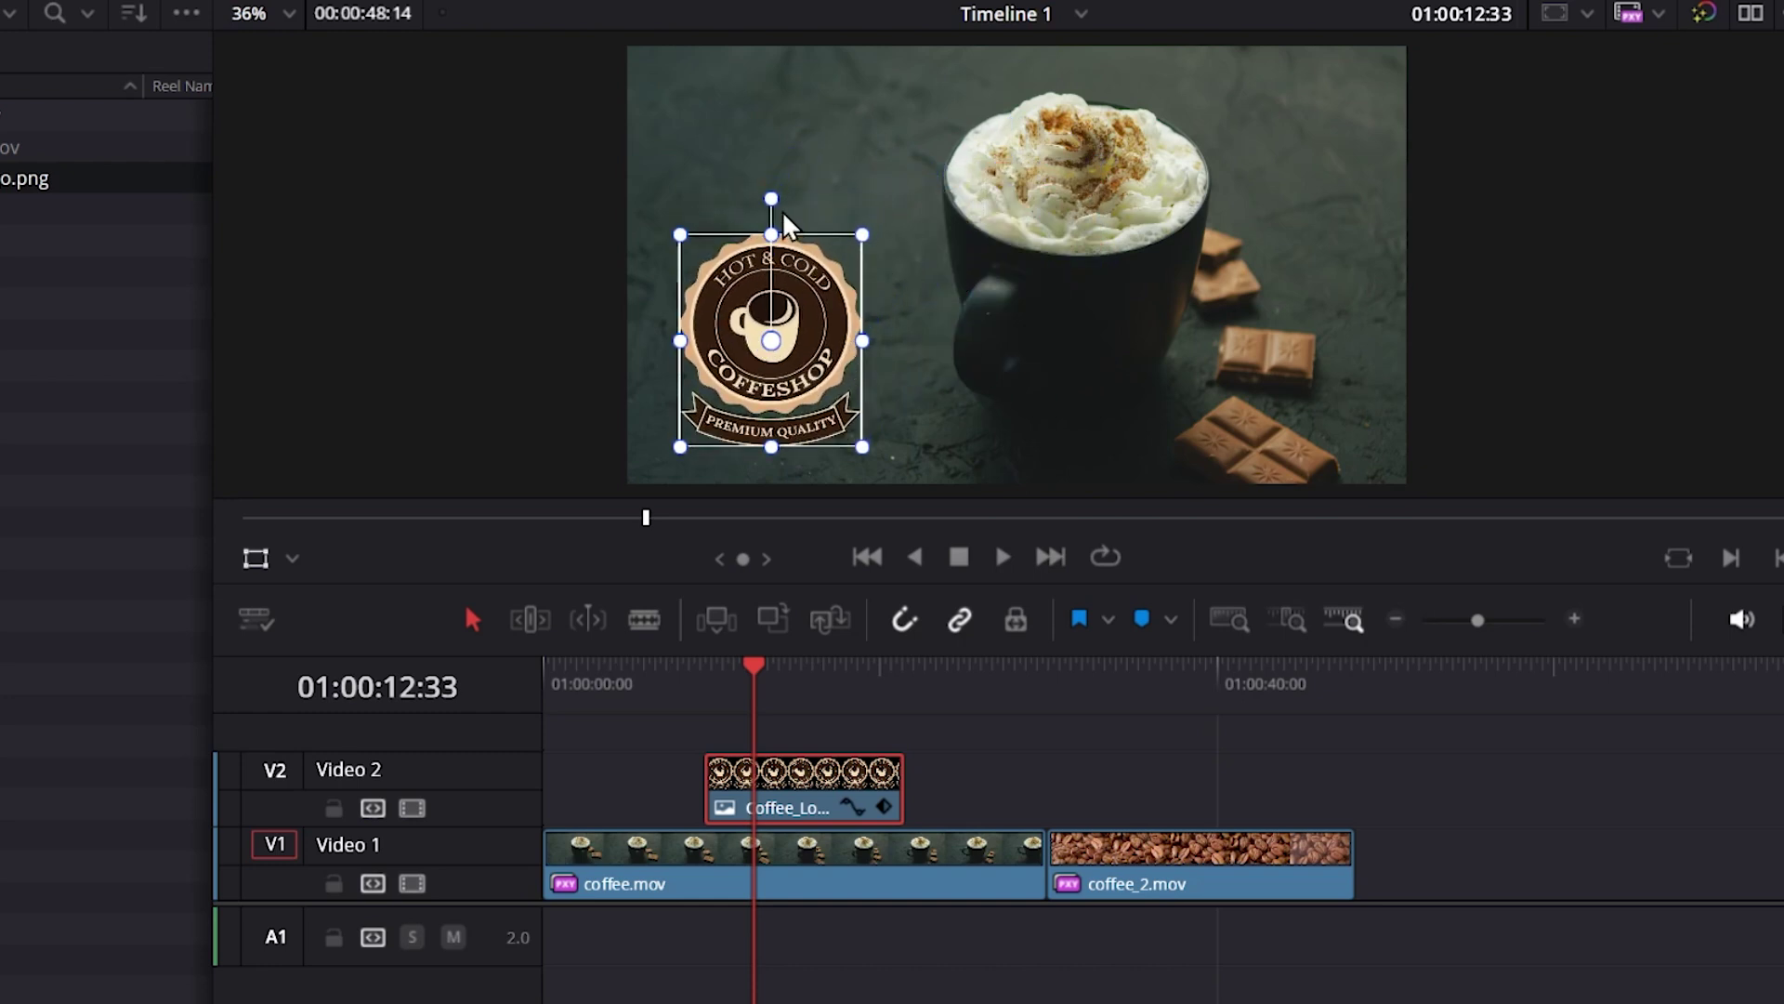
# - Undo the logo's tilt back to rotation 0.000 and shrink it to zoom 0.484
pyautogui.moveTo(772, 199)
pyautogui.mouseDown()
pyautogui.moveTo(835, 236)
pyautogui.moveTo(738, 189)
pyautogui.mouseUp()
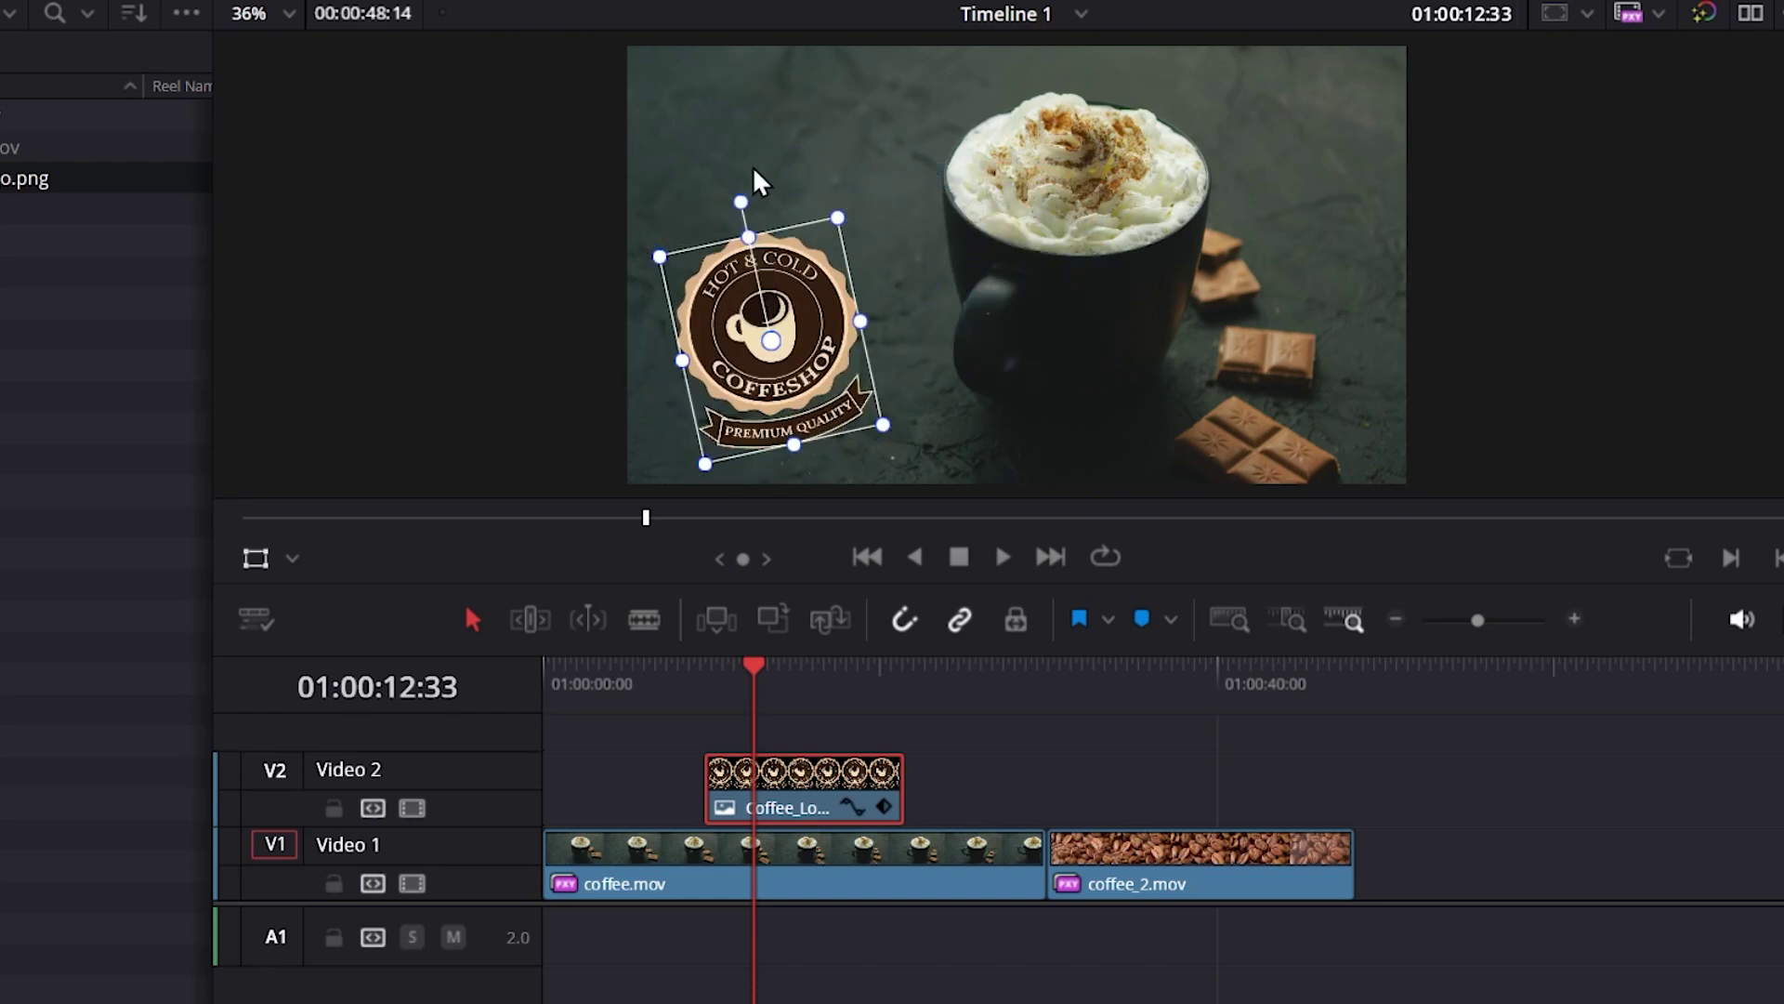
pyautogui.hotkey('ctrl', 'z')
pyautogui.moveTo(866, 229)
pyautogui.mouseDown()
pyautogui.moveTo(839, 226)
pyautogui.moveTo(839, 279)
pyautogui.moveTo(872, 254)
pyautogui.moveTo(845, 234)
pyautogui.moveTo(907, 229)
pyautogui.moveTo(851, 244)
pyautogui.mouseUp()
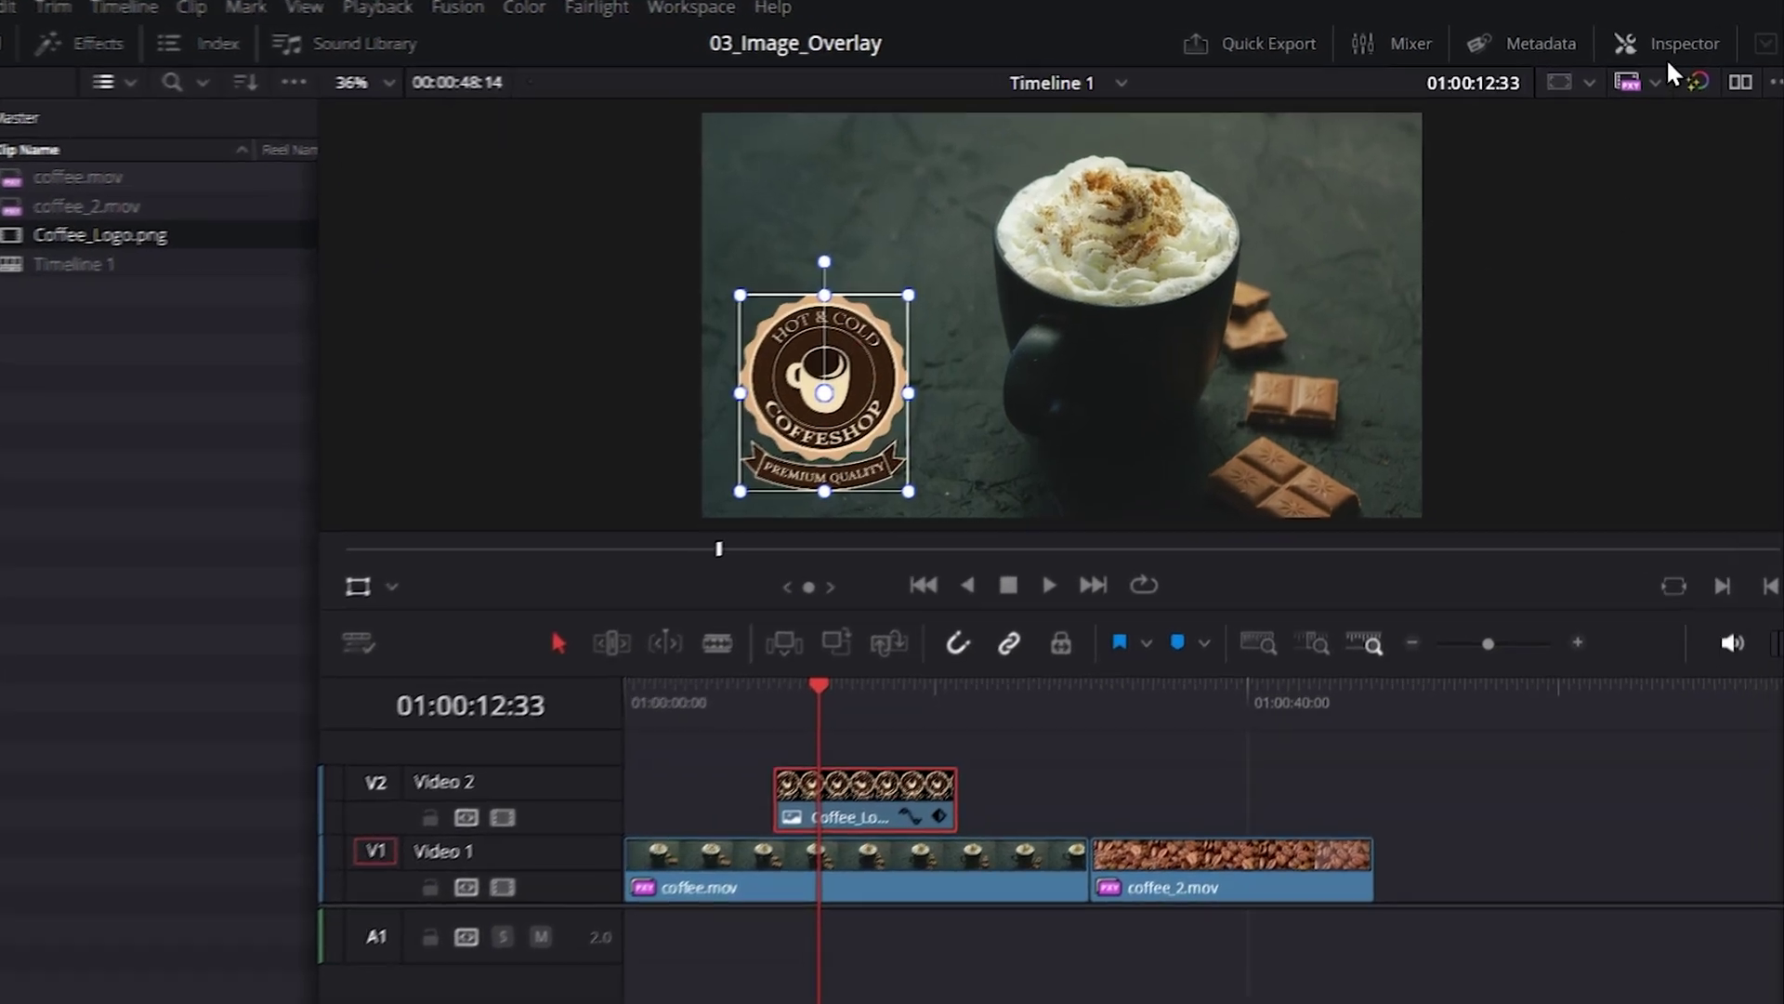
pyautogui.click(1680, 41)
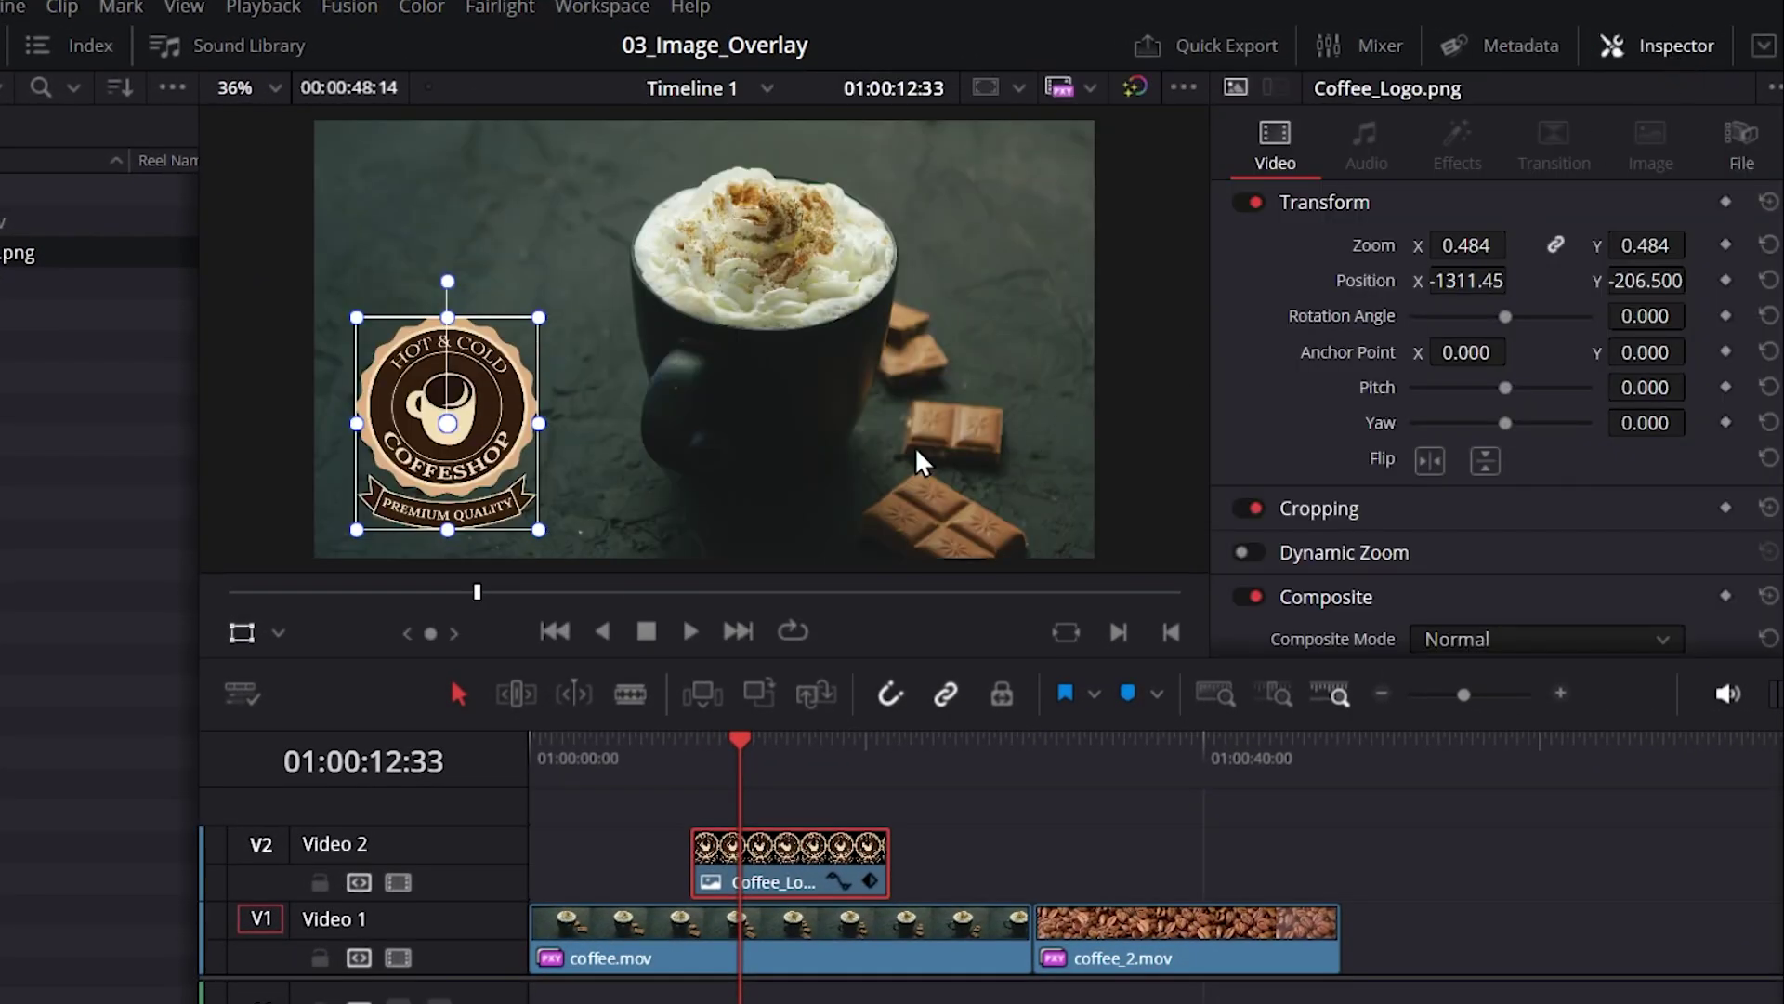
# - Shrink the logo to zoom 0.404 and try cropping its left and top edges
pyautogui.moveTo(539, 317)
pyautogui.mouseDown()
pyautogui.moveTo(521, 326)
pyautogui.moveTo(569, 329)
pyautogui.mouseUp()
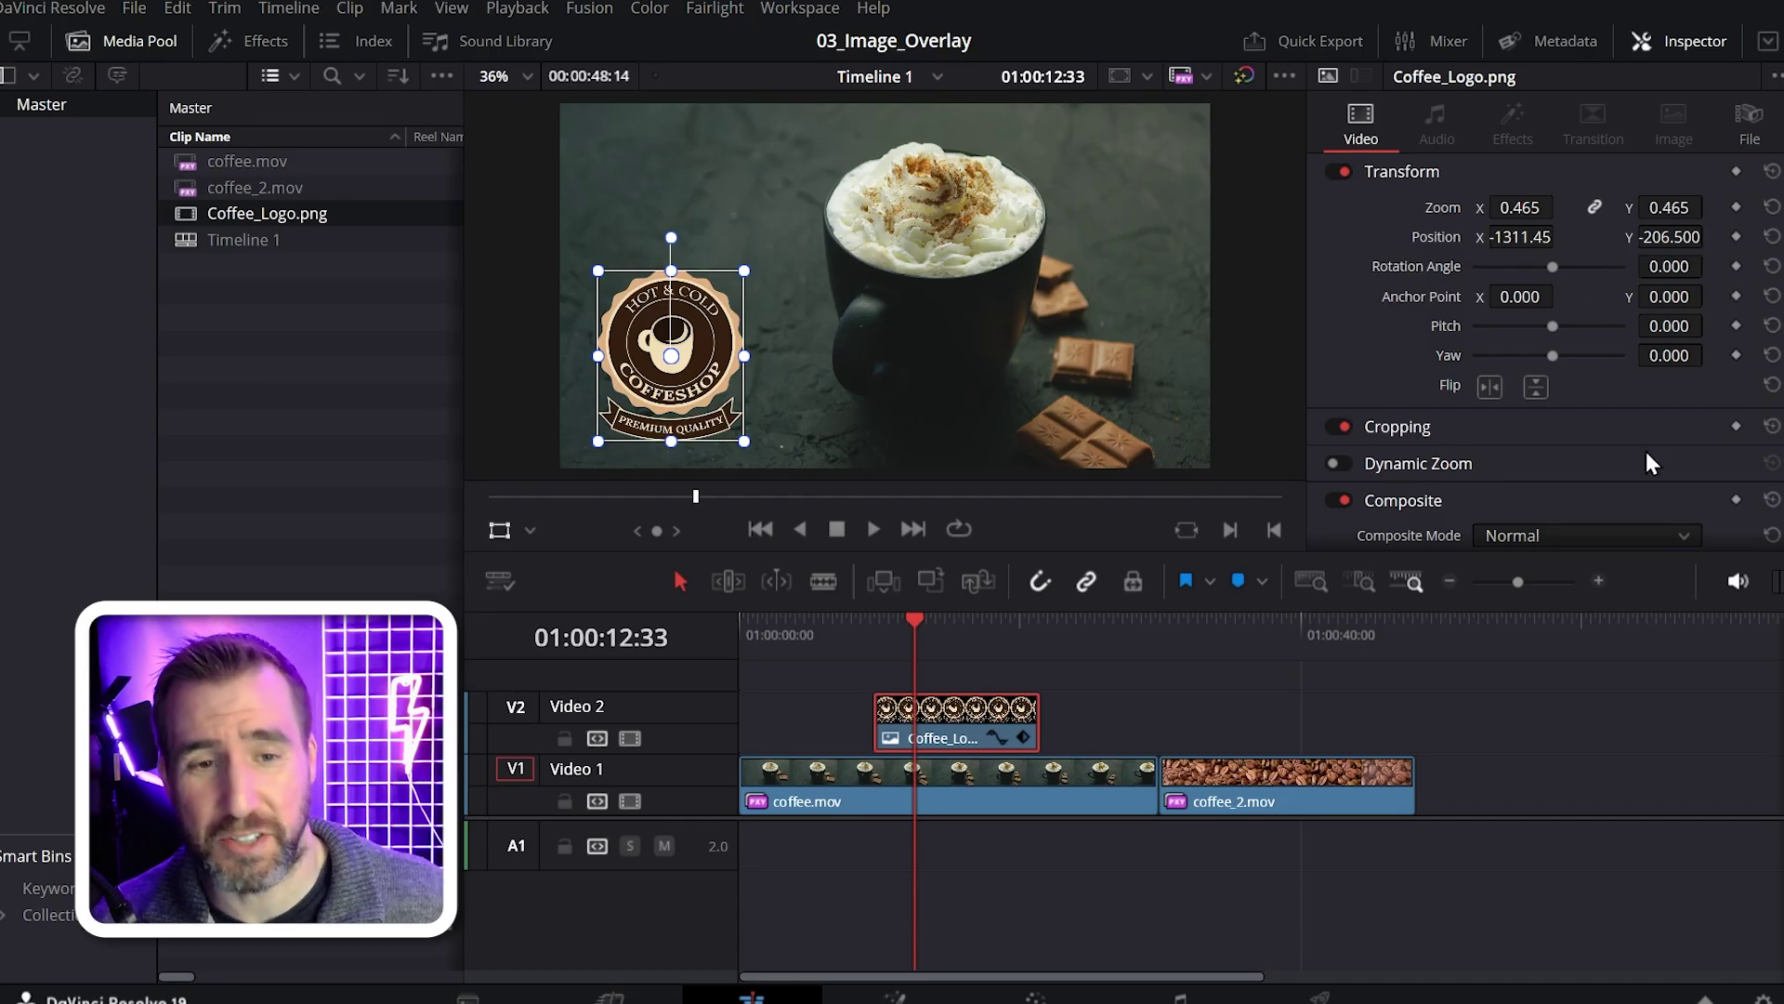
pyautogui.scroll(-3, 1543, 372)
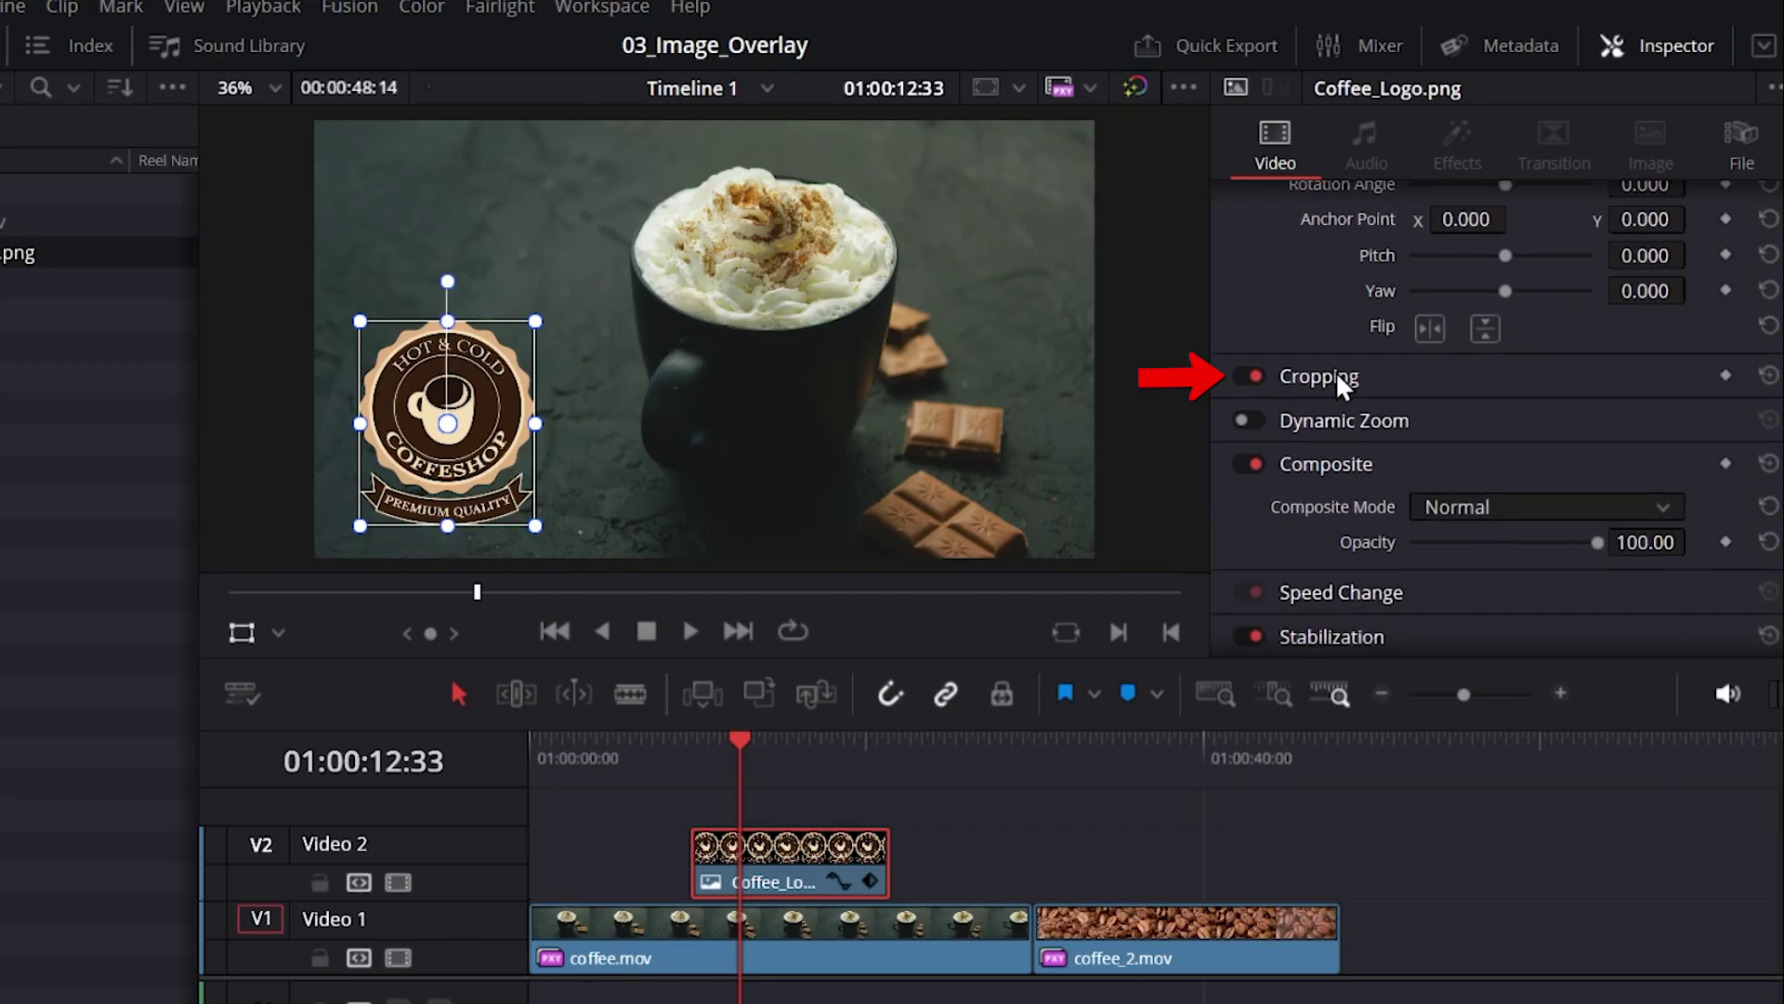
pyautogui.click(1335, 372)
pyautogui.moveTo(1420, 424)
pyautogui.mouseDown()
pyautogui.moveTo(1525, 433)
pyautogui.moveTo(1386, 426)
pyautogui.moveTo(1493, 428)
pyautogui.moveTo(1454, 420)
pyautogui.mouseUp()
pyautogui.moveTo(1411, 490); pyautogui.dragTo(1481, 493)
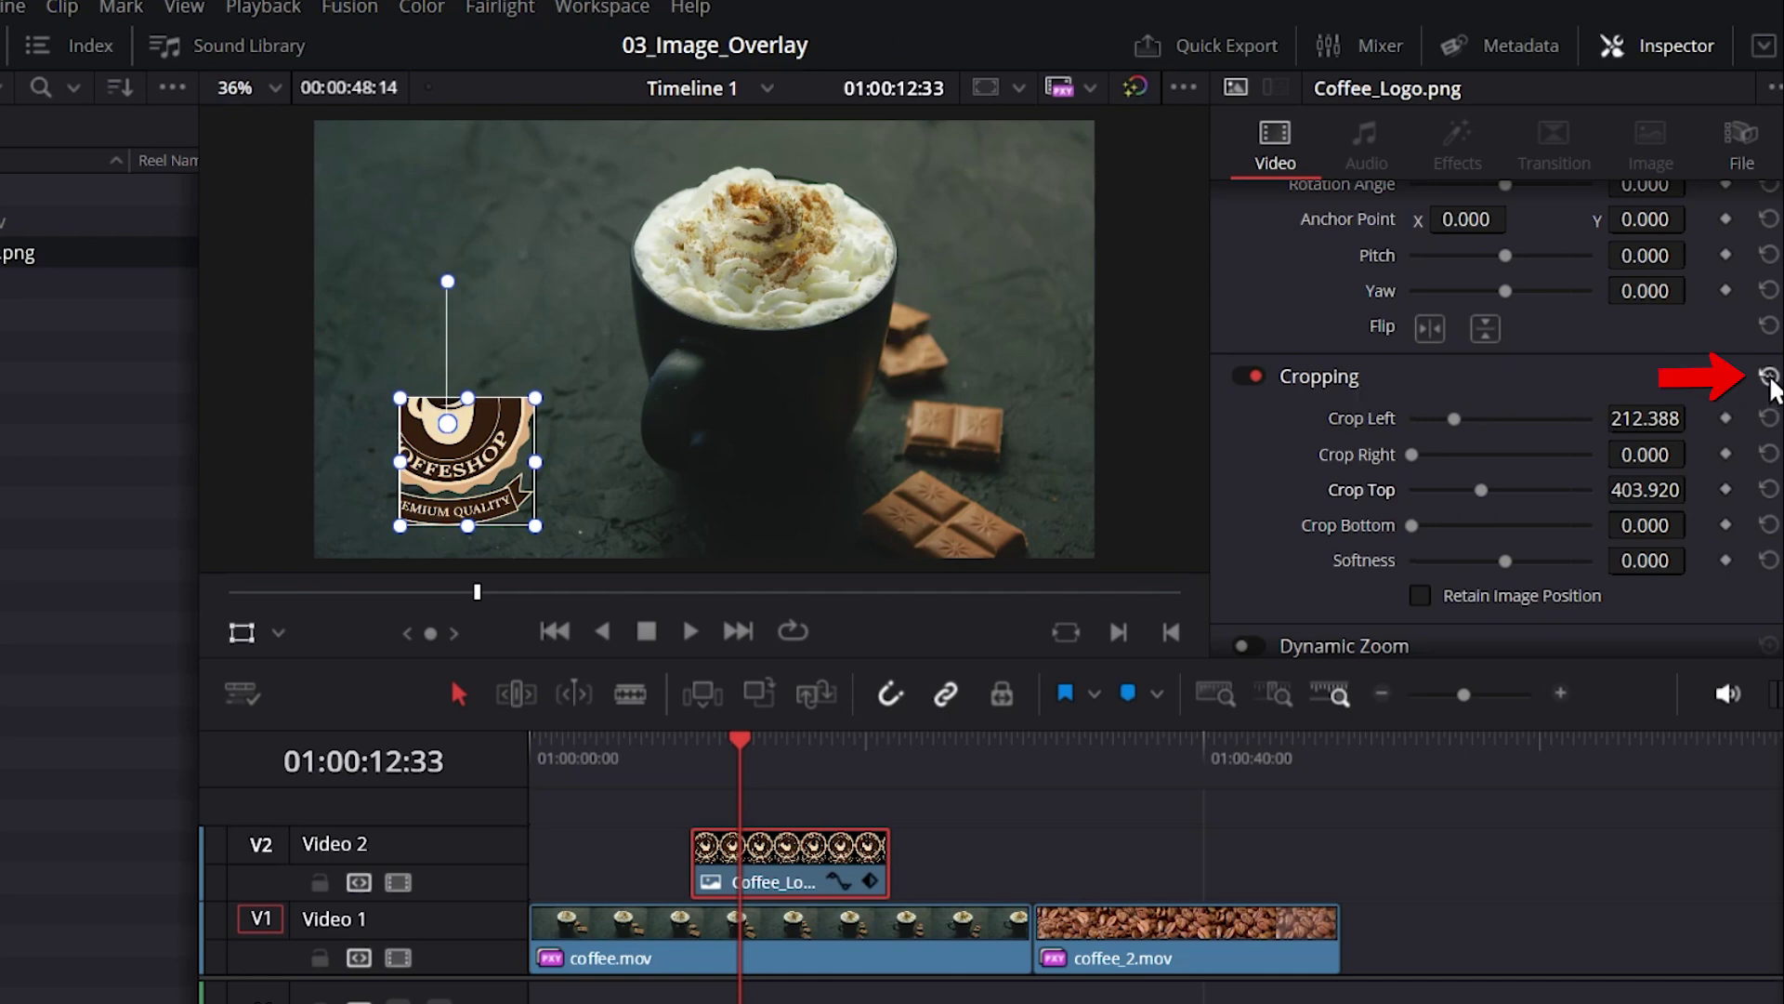
# - Reset the logo's cropping and transform to zoom 1.000 at position 0.000, 0.000
pyautogui.click(1768, 377)
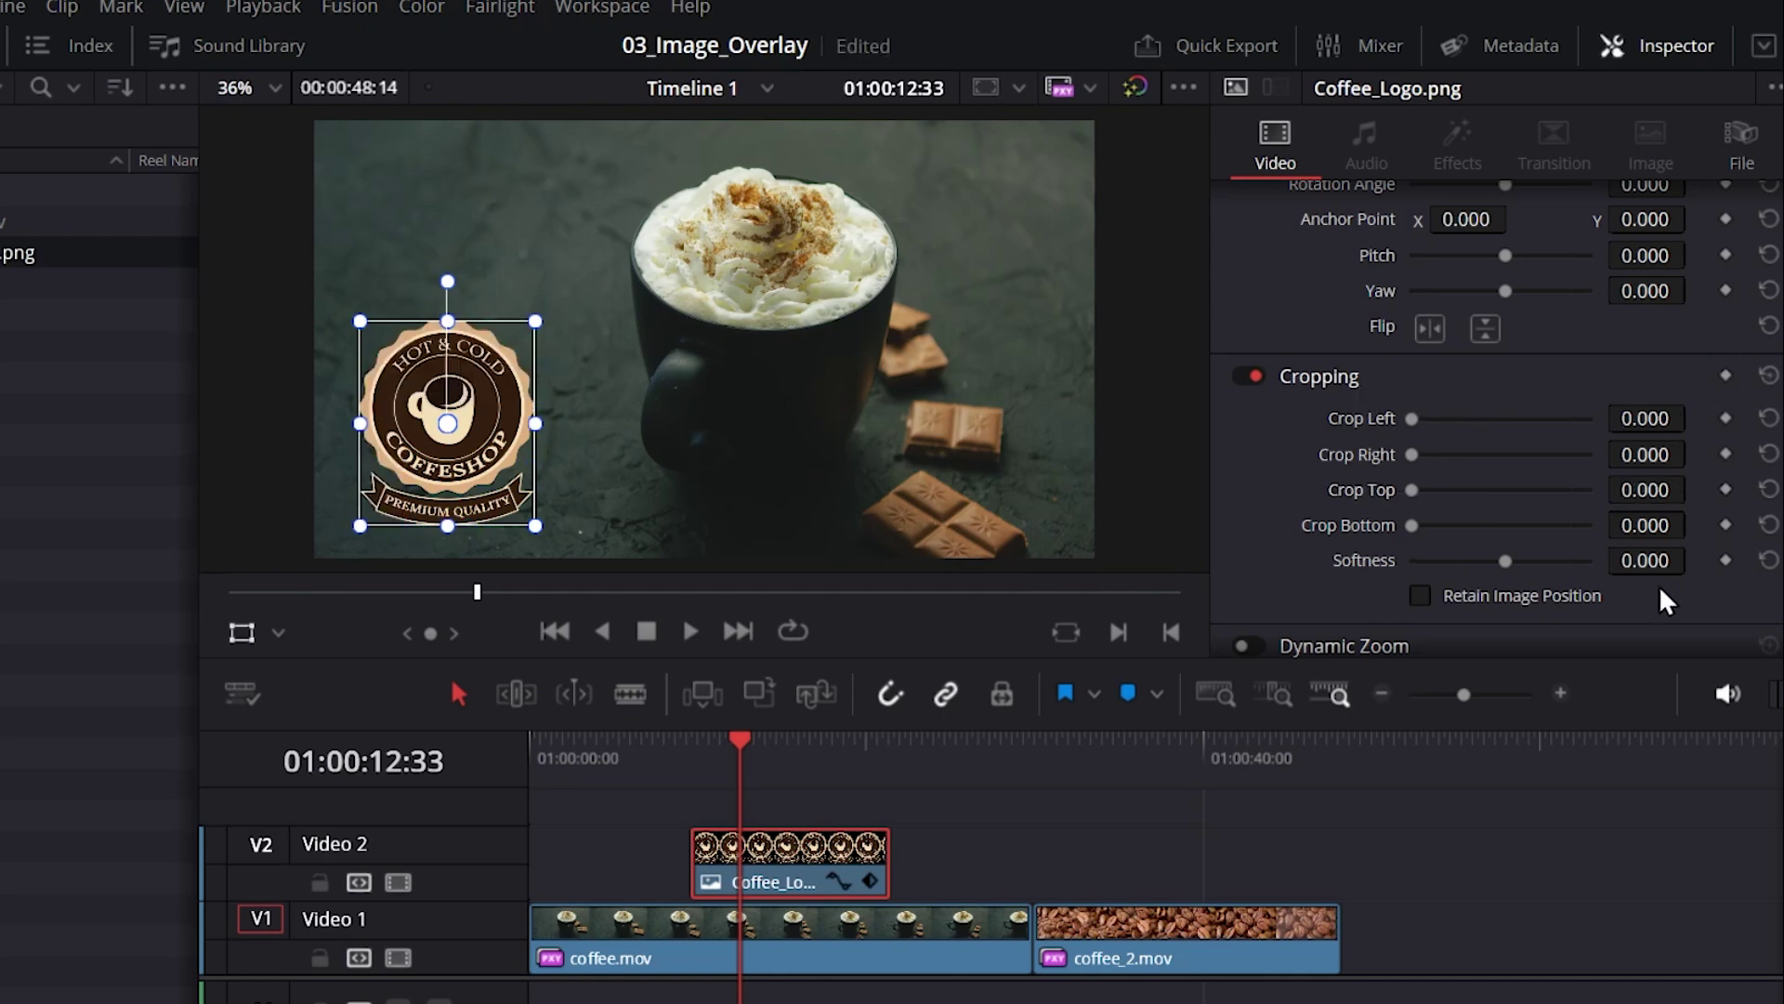
pyautogui.scroll(3, 1496, 418)
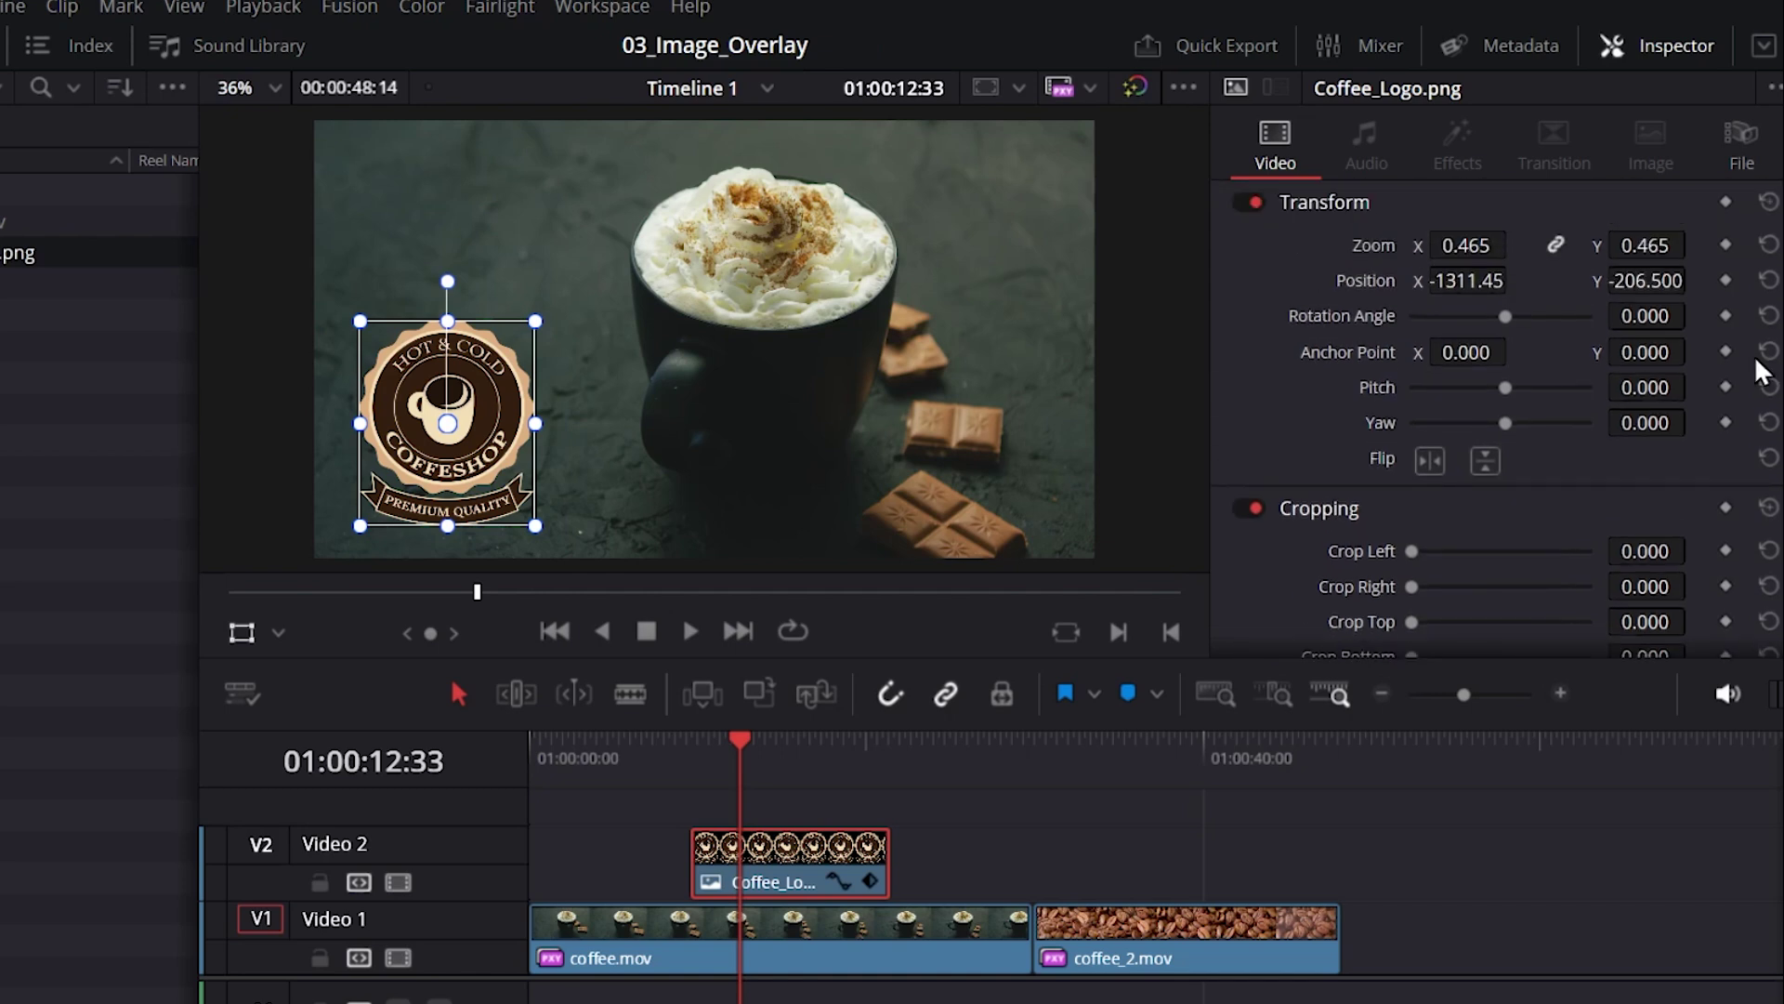
pyautogui.click(1769, 203)
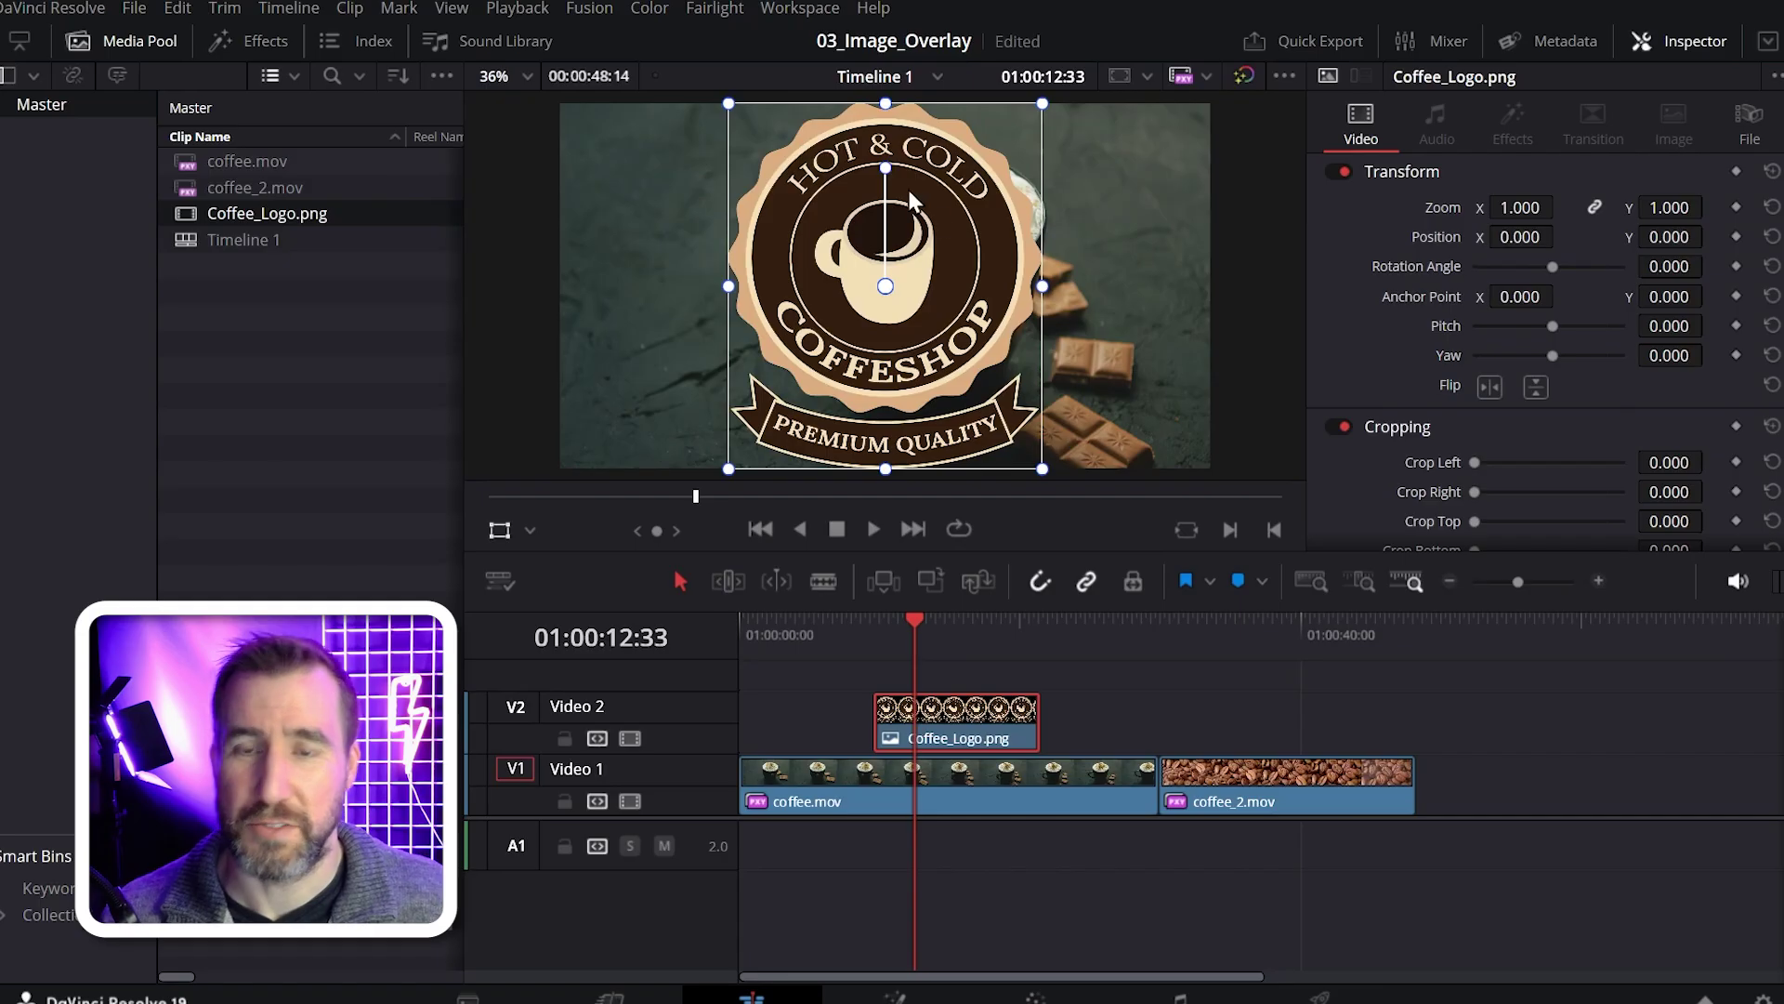
# - Scale the logo to zoom 0.471 at position -1369.42, -210.000 and begin its fade-in
pyautogui.moveTo(1042, 103); pyautogui.dragTo(709, 309)
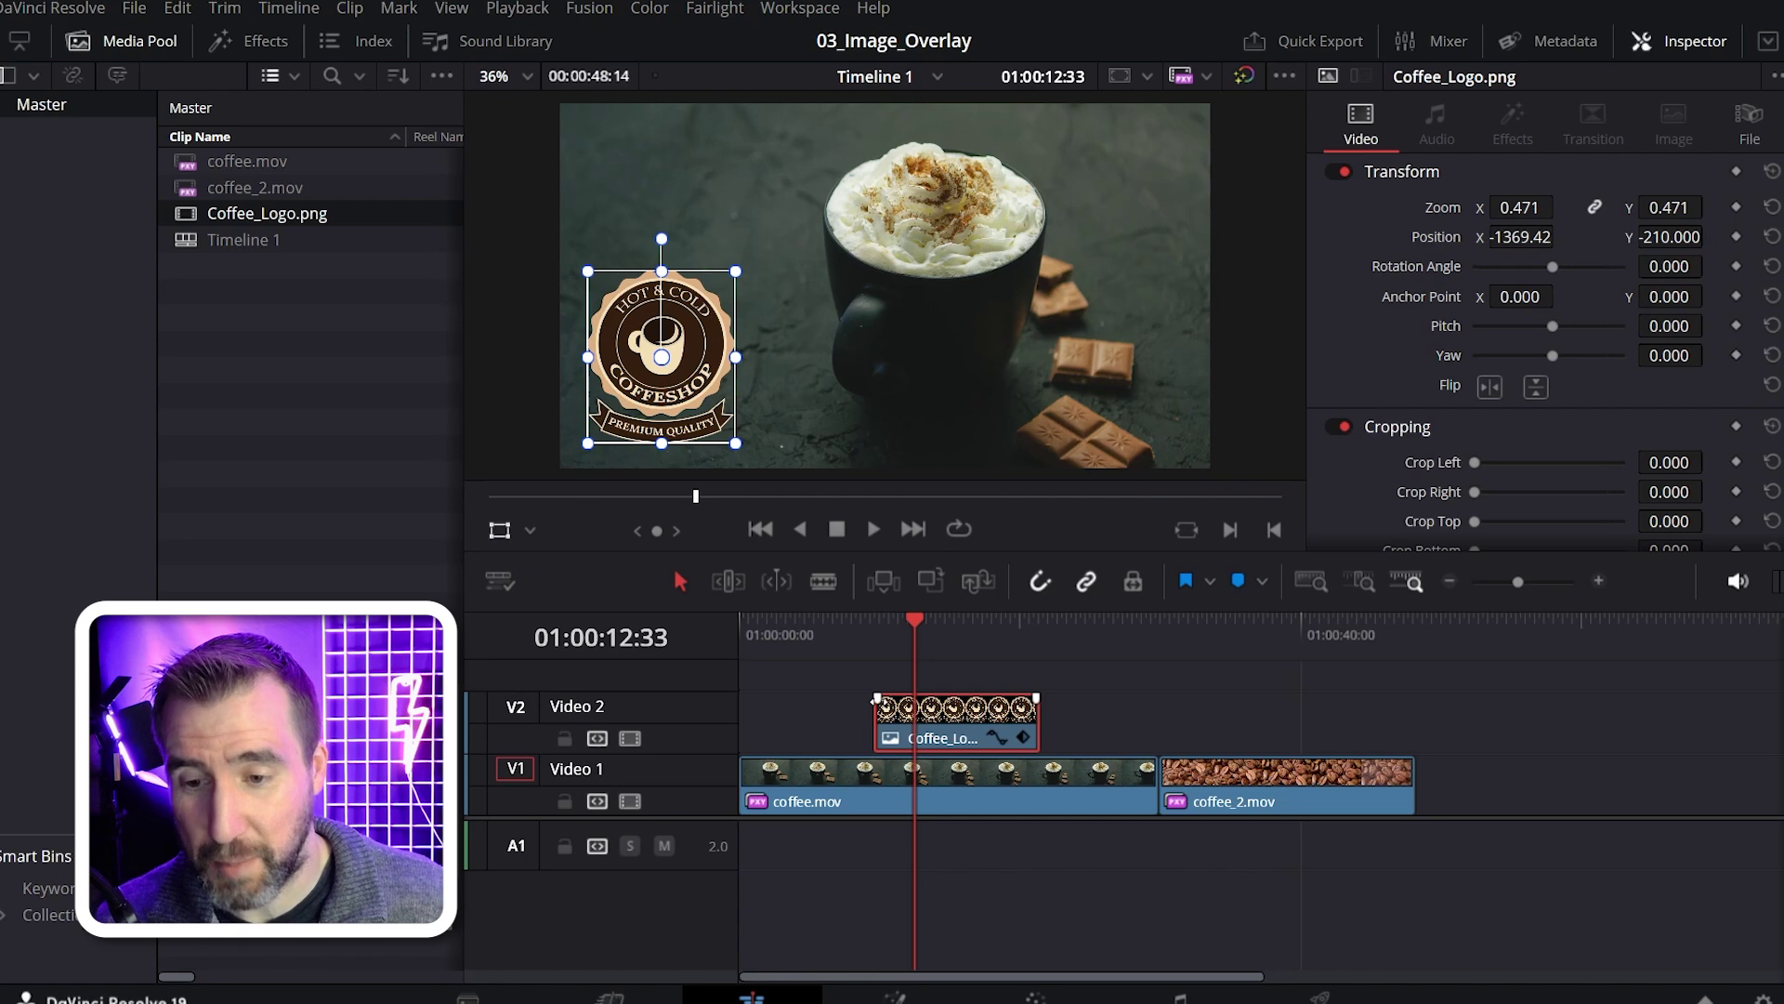
pyautogui.moveTo(877, 698); pyautogui.dragTo(890, 686)
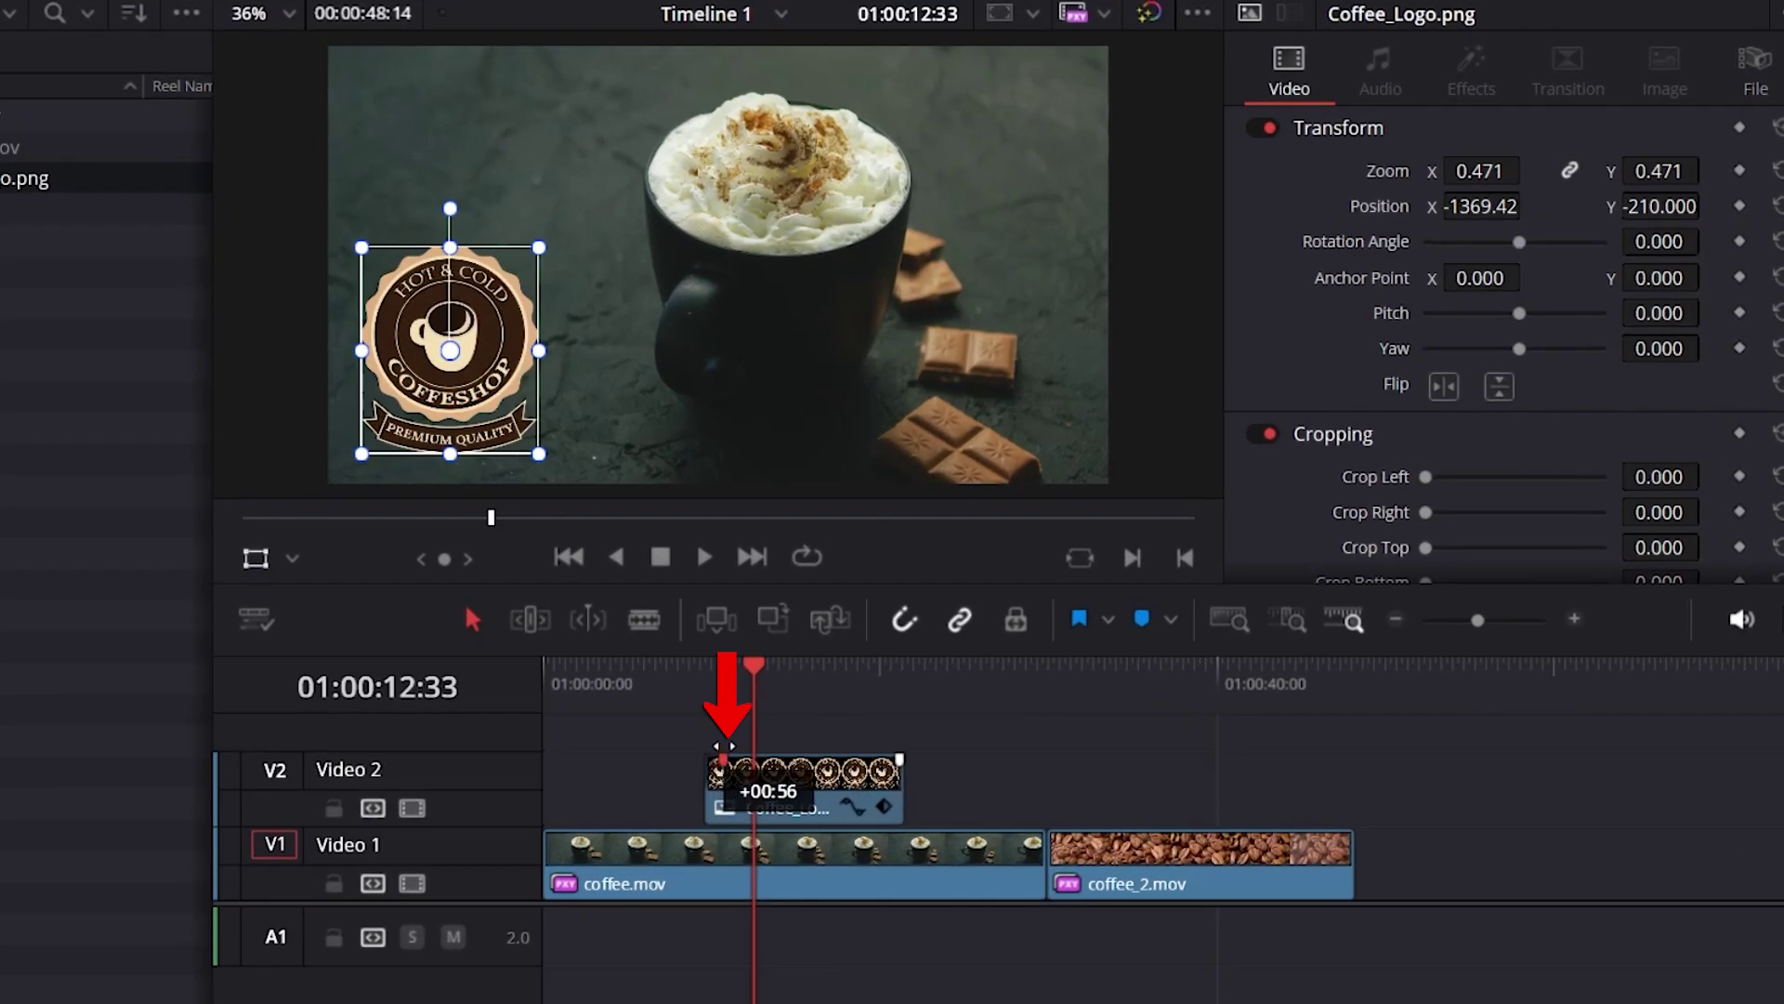
# - Set the logo clip's fade-in length and preview the logo fading in
pyautogui.moveTo(724, 746); pyautogui.dragTo(725, 743)
pyautogui.click(683, 669)
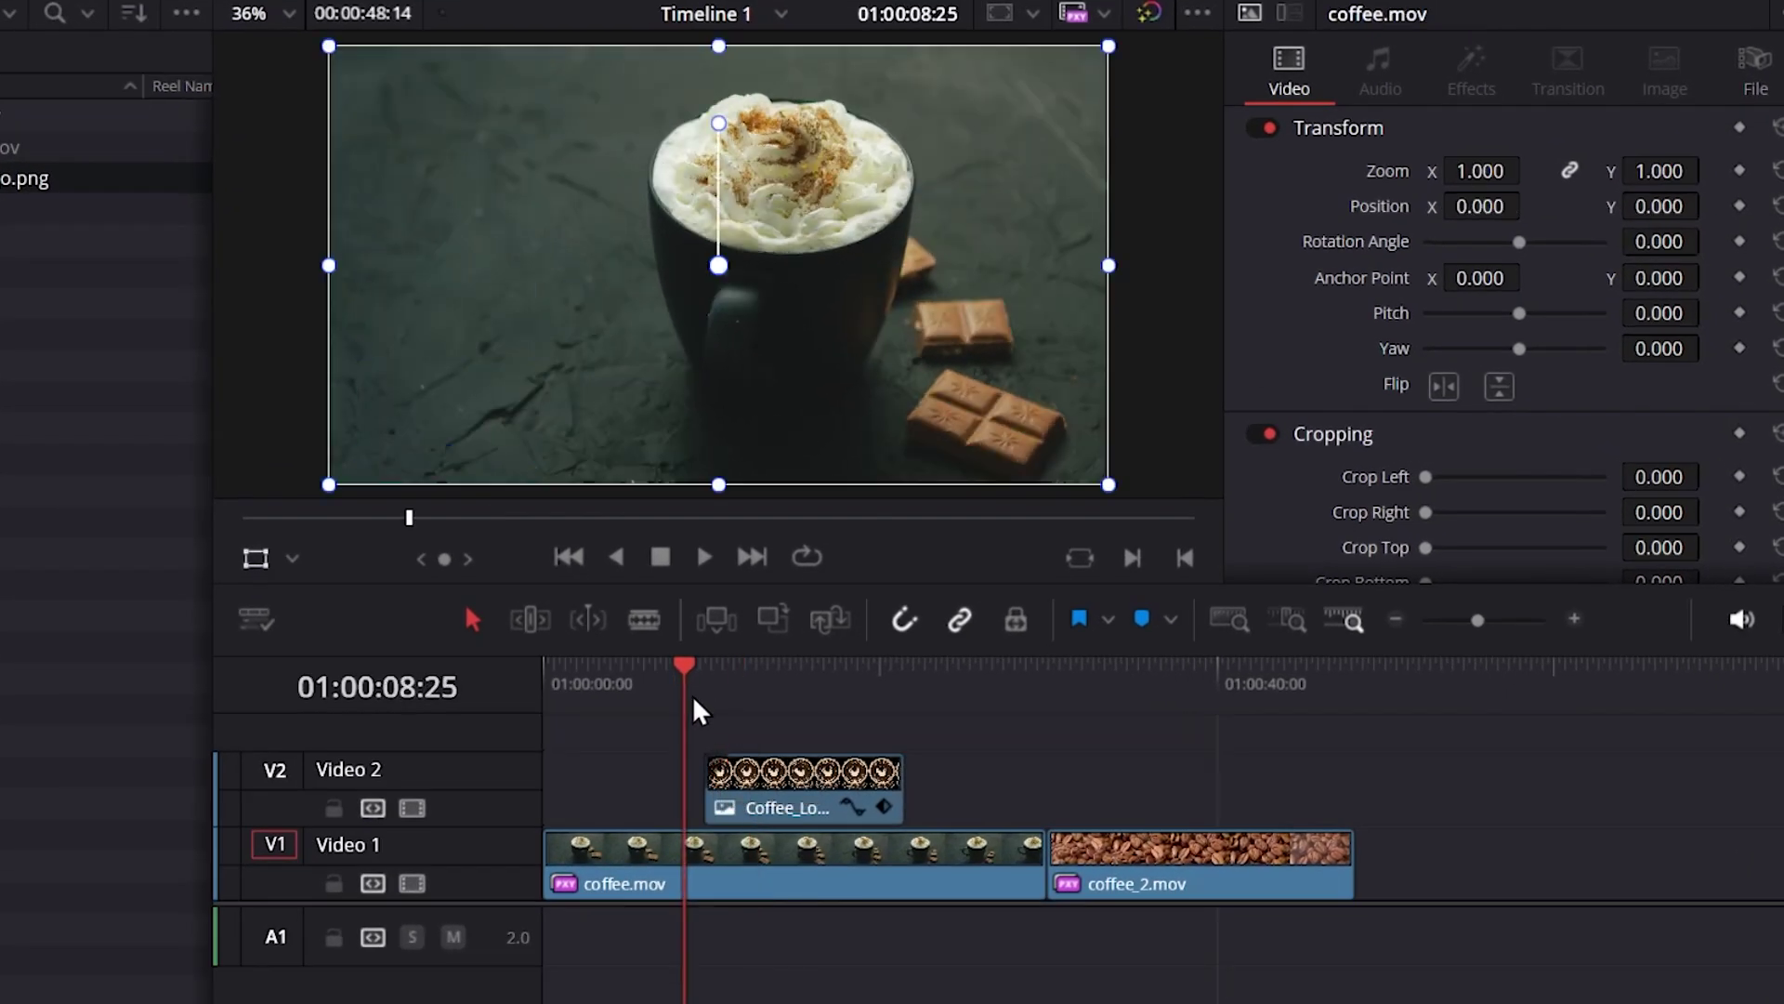
pyautogui.press('space')
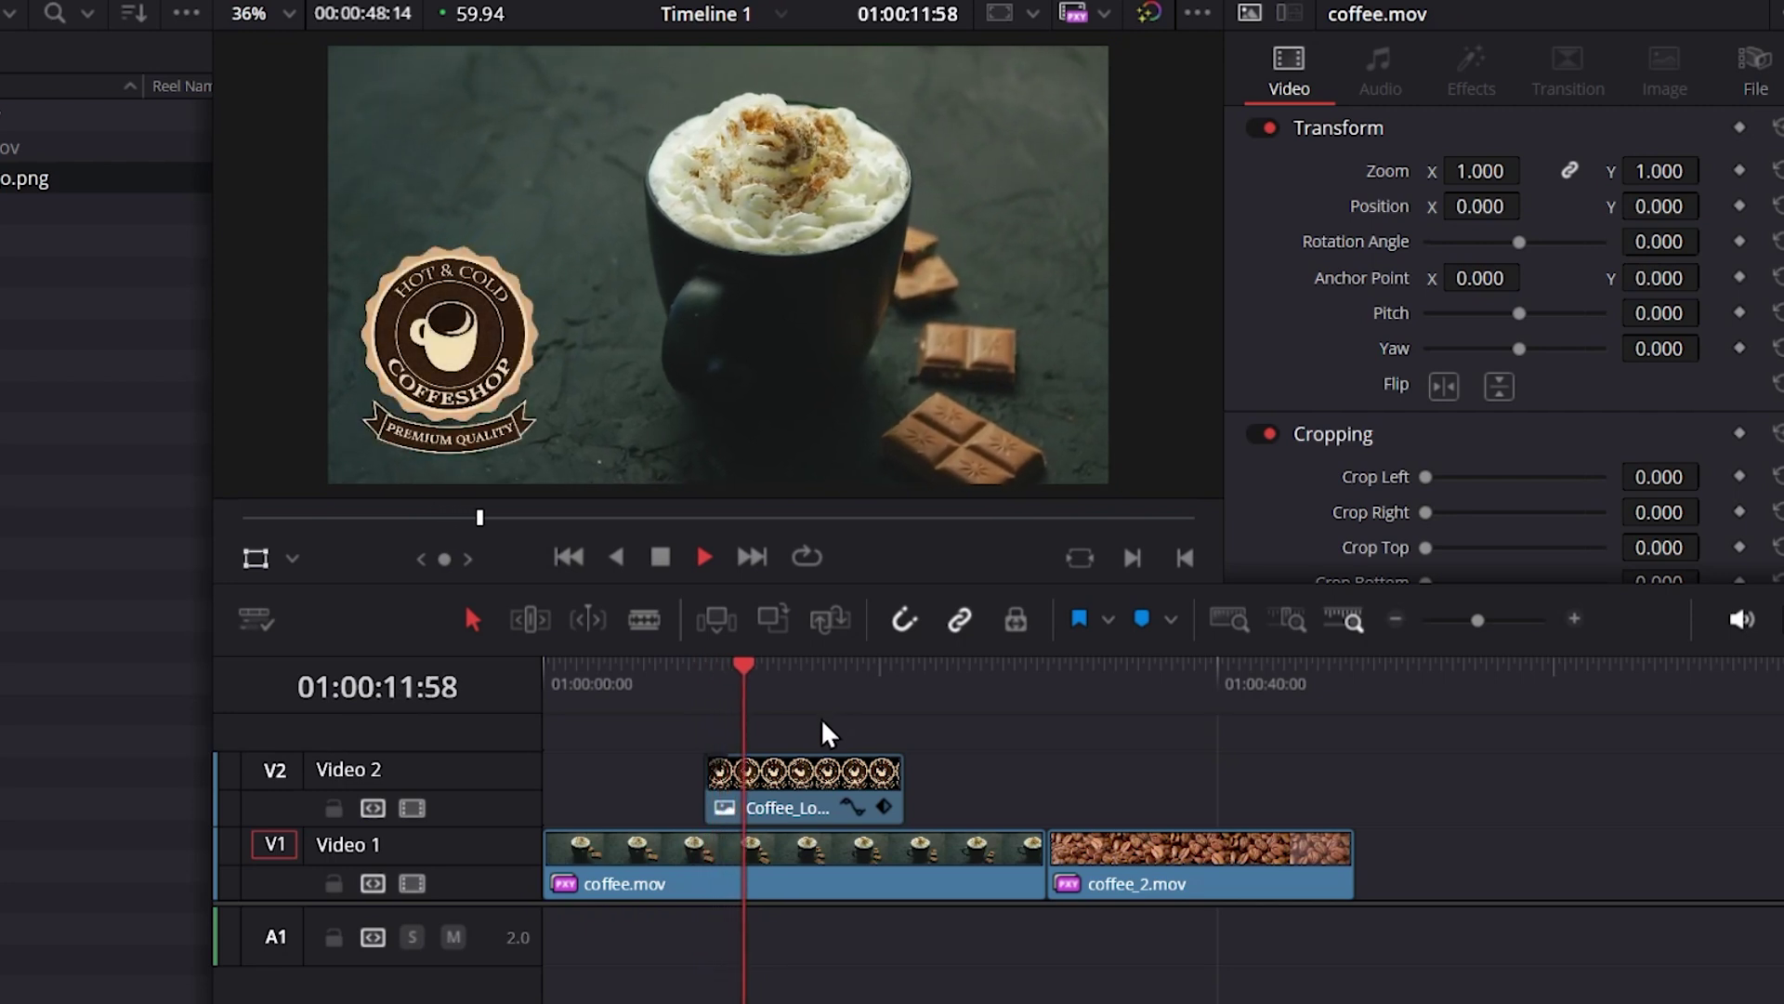
pyautogui.press('space')
# - Add a roughly 2:04 fade-out to the logo clip's end and preview it
pyautogui.click(864, 771)
pyautogui.moveTo(898, 758); pyautogui.dragTo(881, 749)
pyautogui.click(856, 684)
pyautogui.press('space')
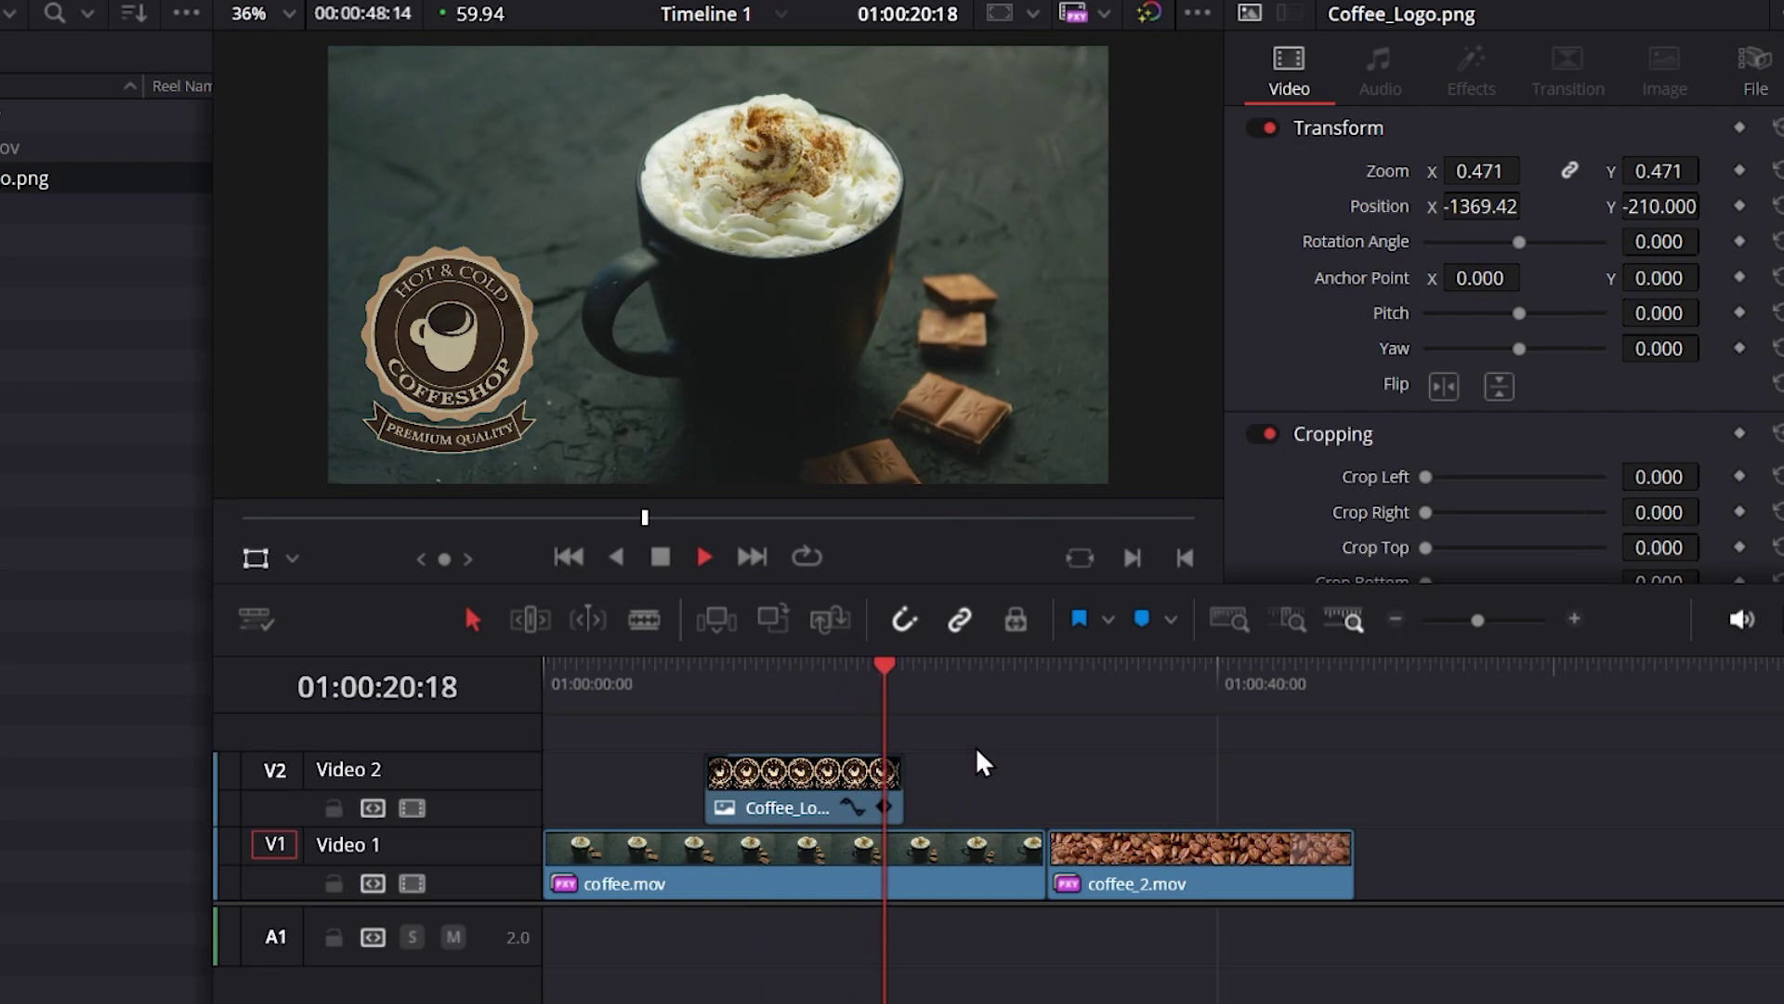
pyautogui.press('space')
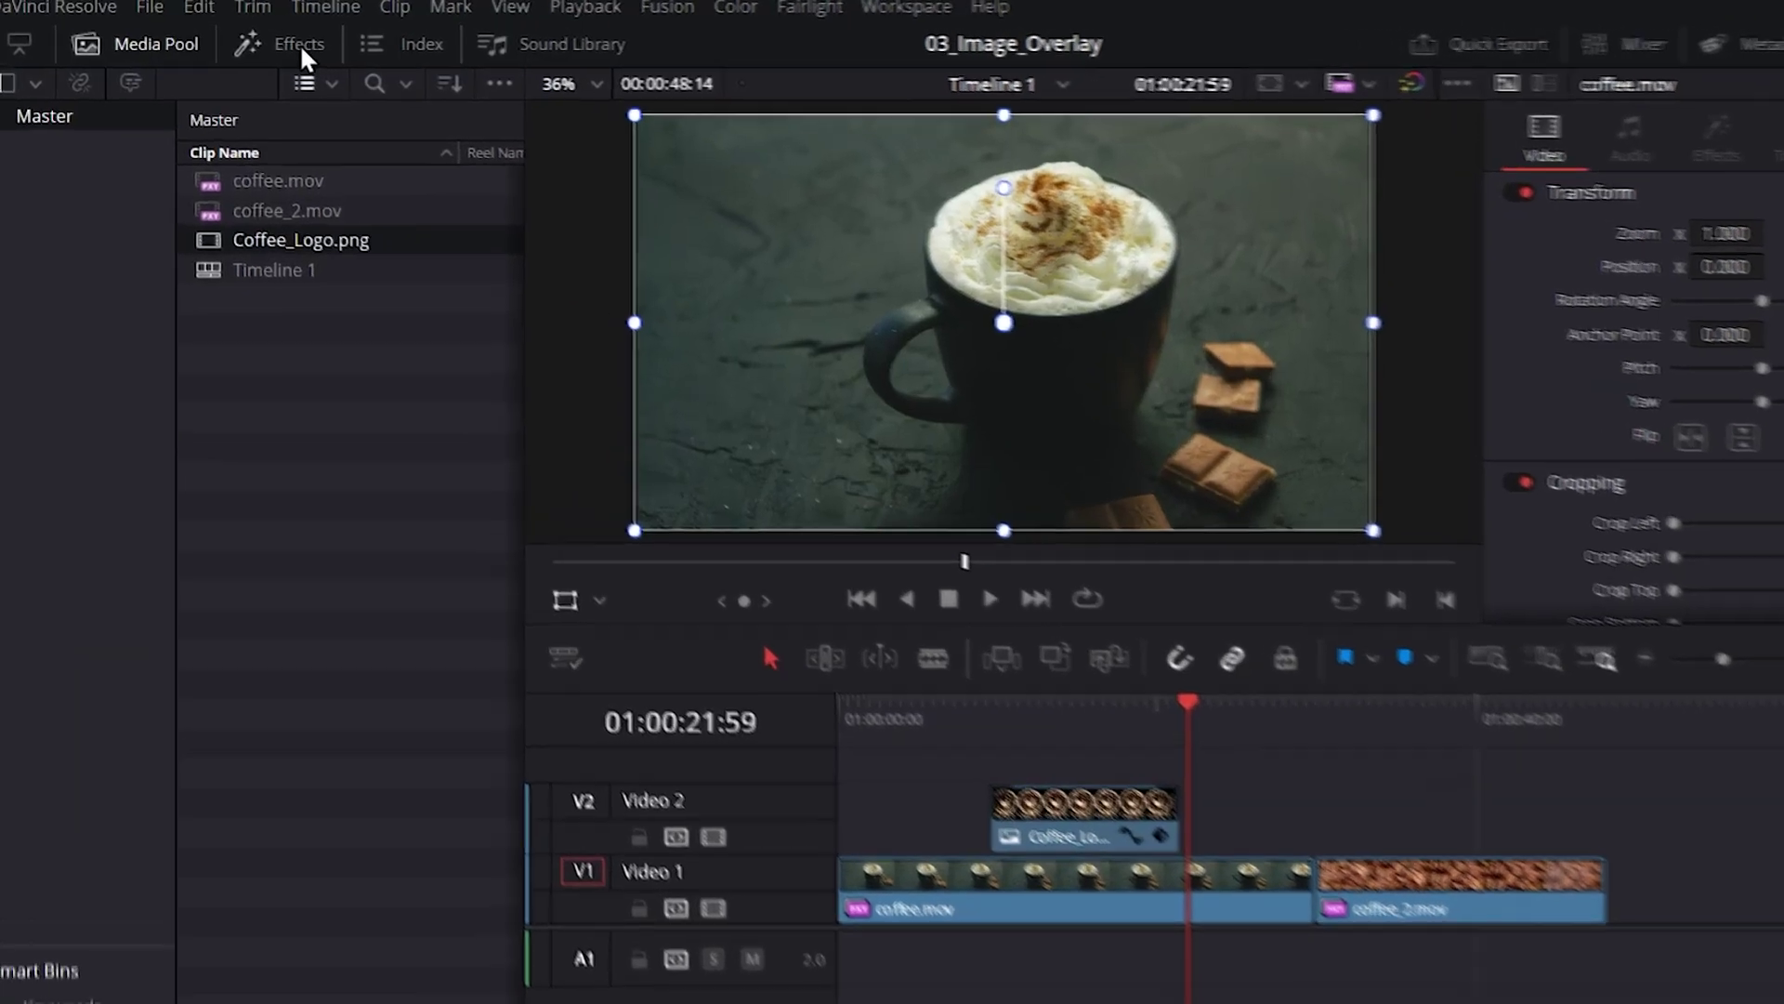
pyautogui.click(270, 46)
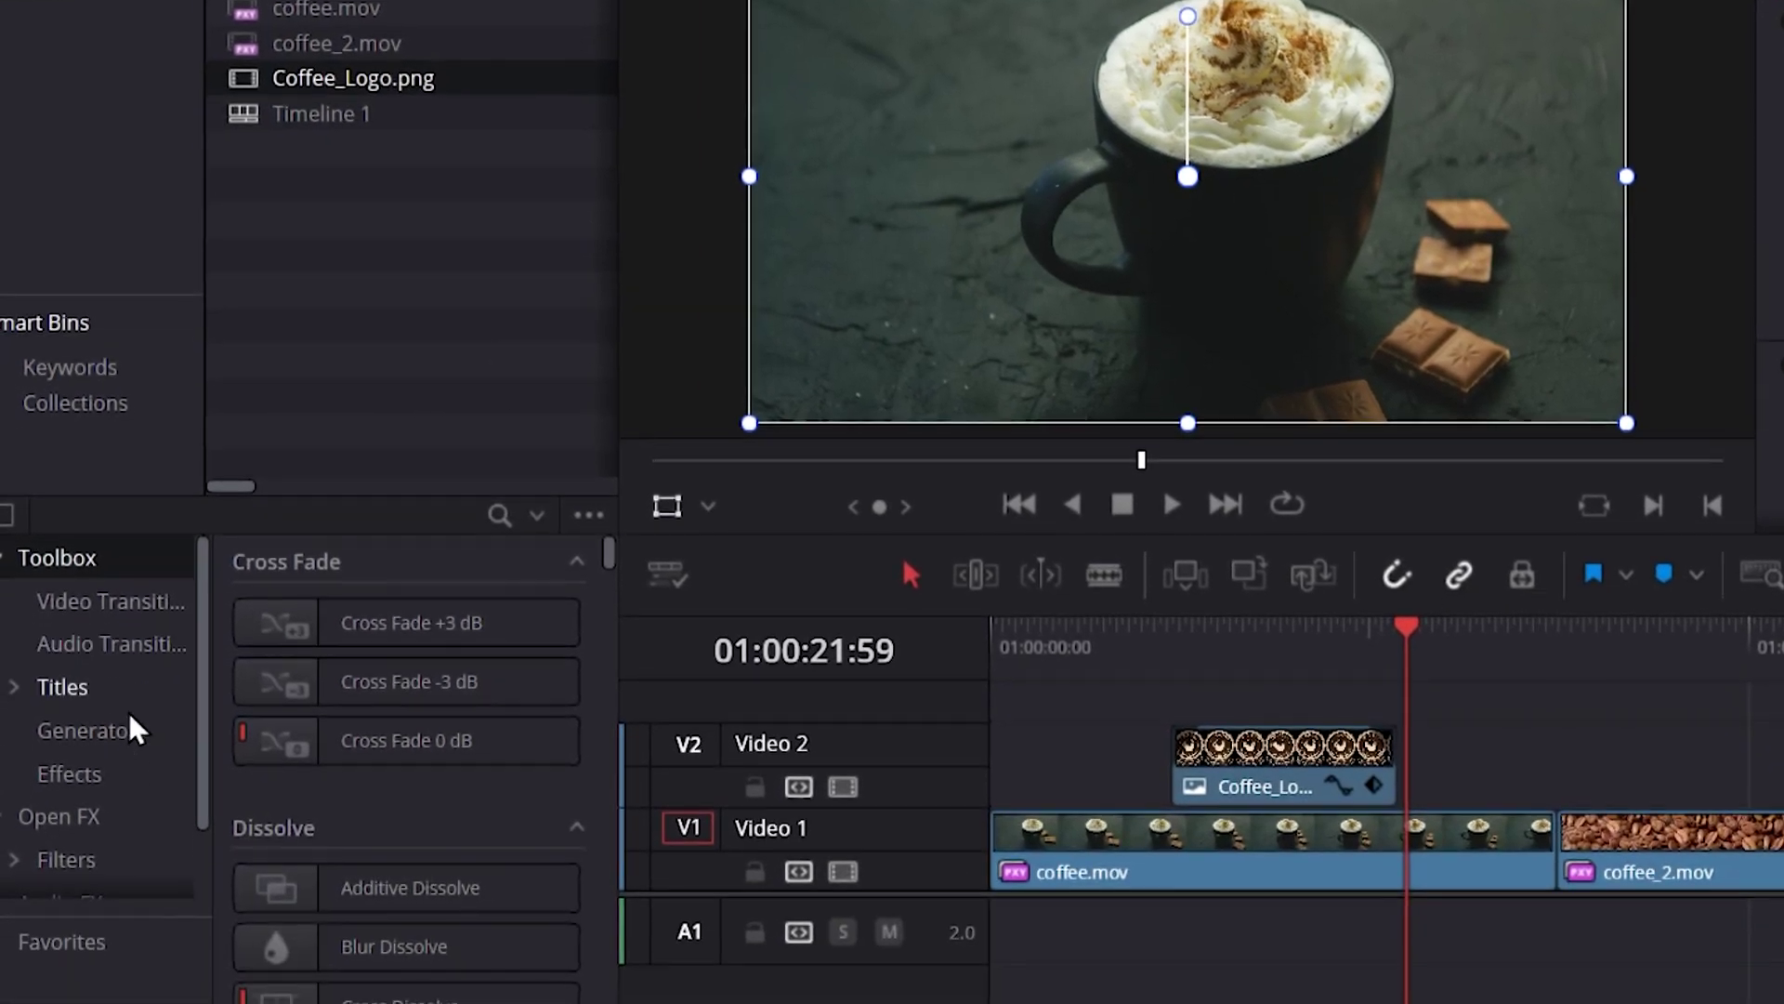
# - Search Open FX for 'shad' and apply Drop Shadow to the Coffee_Logo clip
pyautogui.click(77, 823)
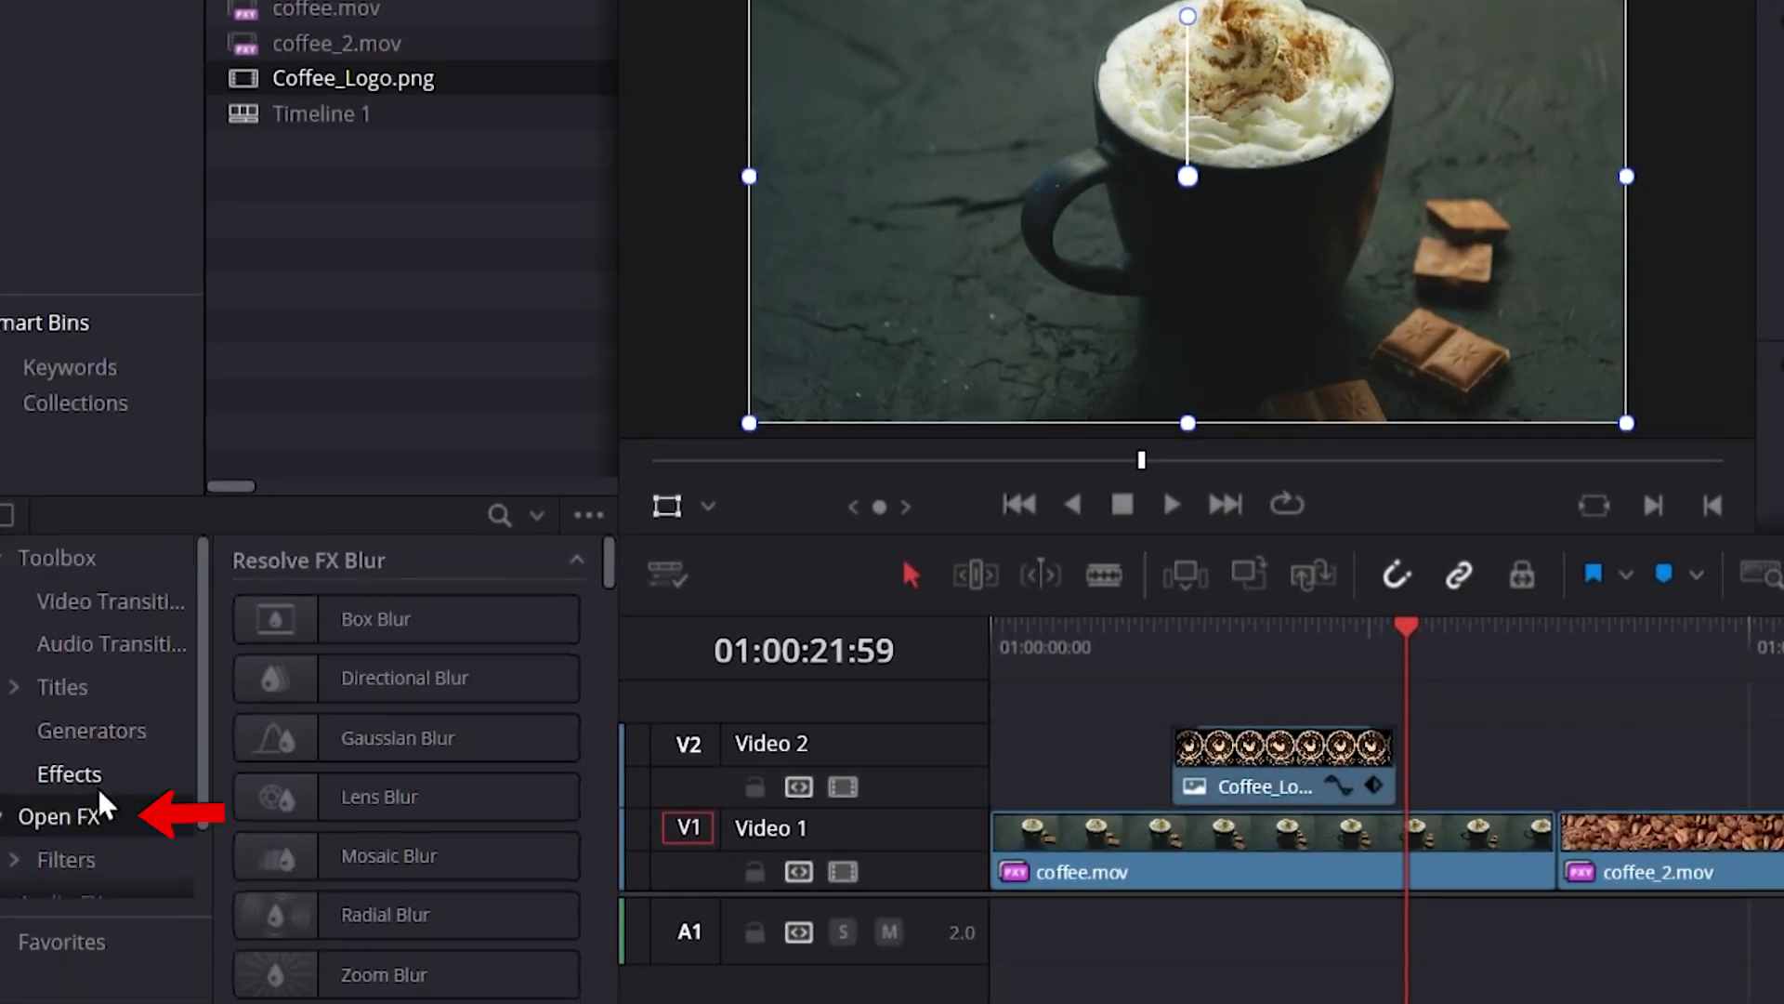
pyautogui.click(499, 516)
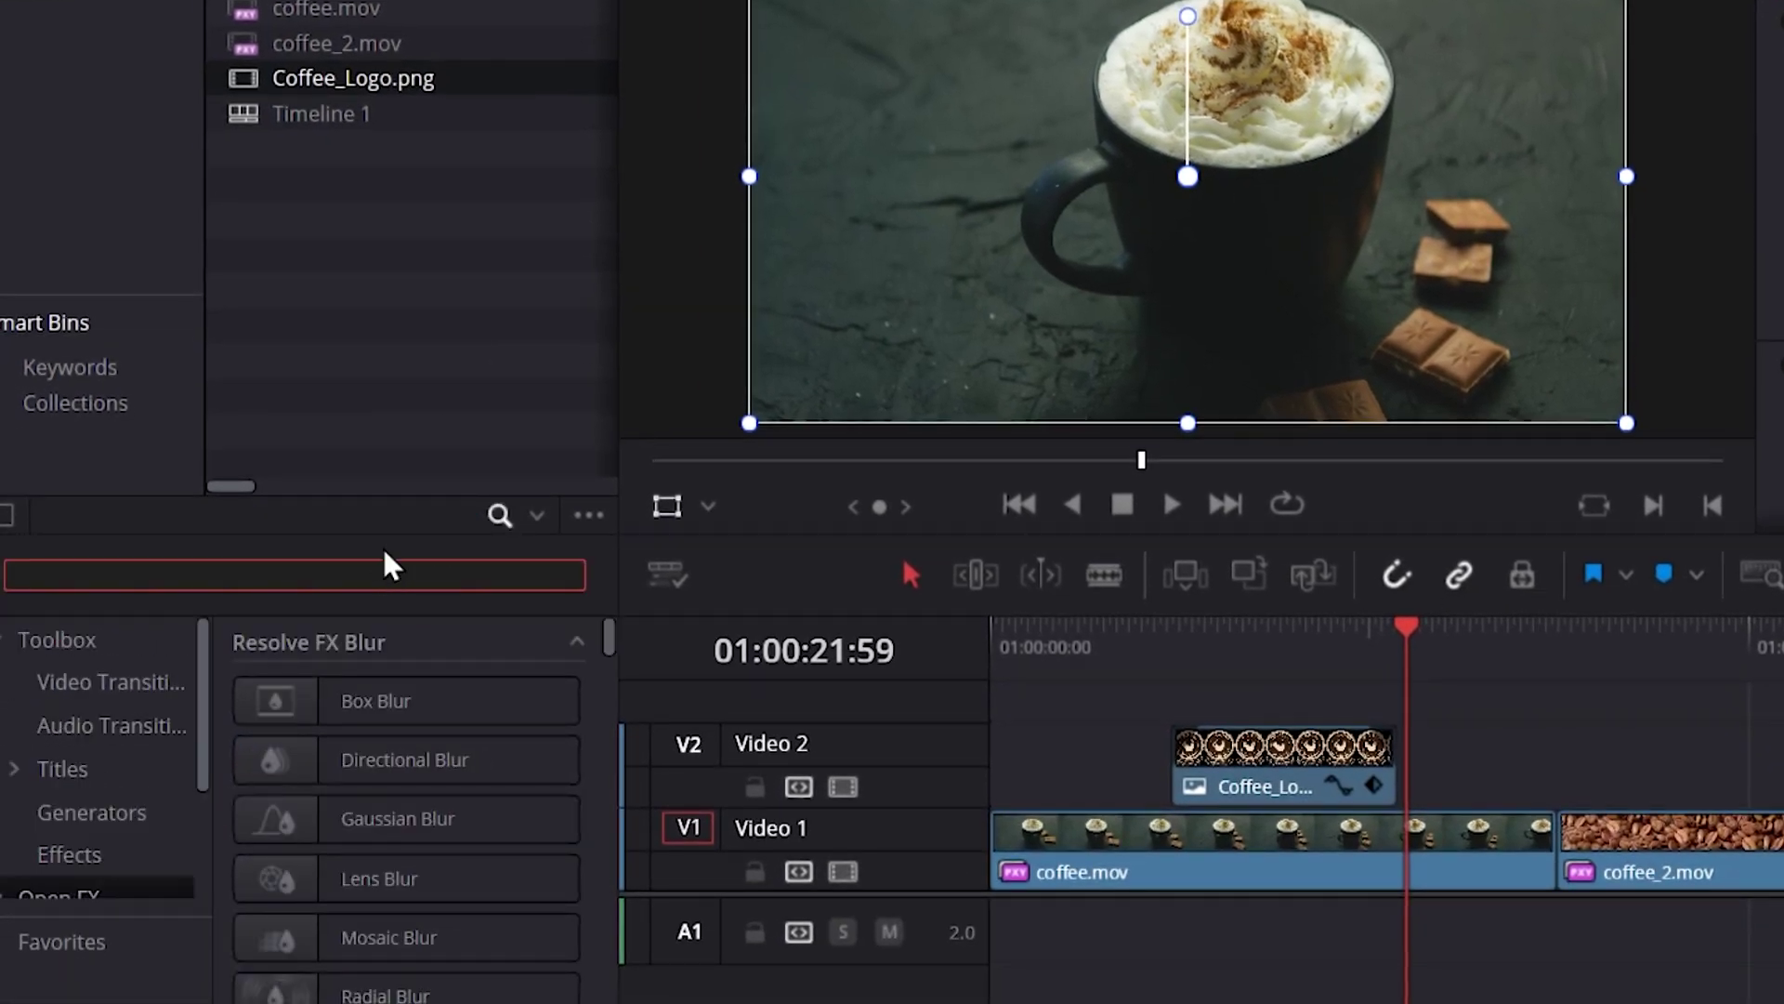
pyautogui.write('shadow')
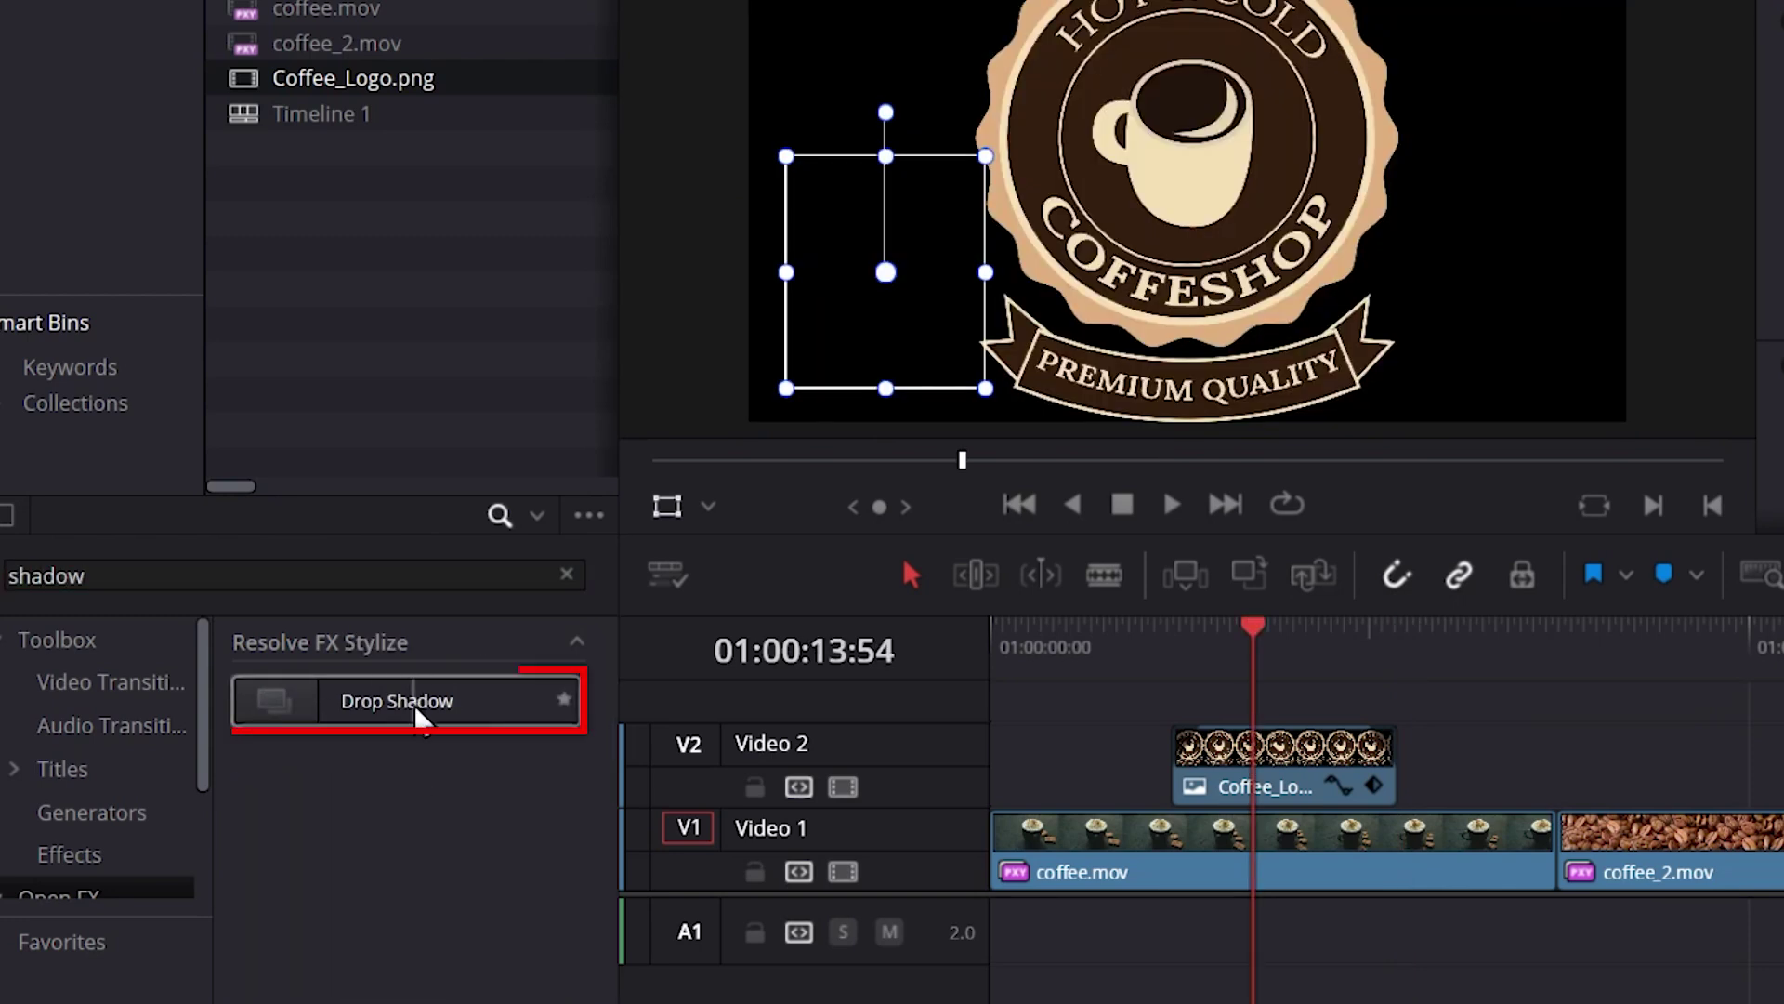
pyautogui.moveTo(358, 708); pyautogui.dragTo(1198, 688)
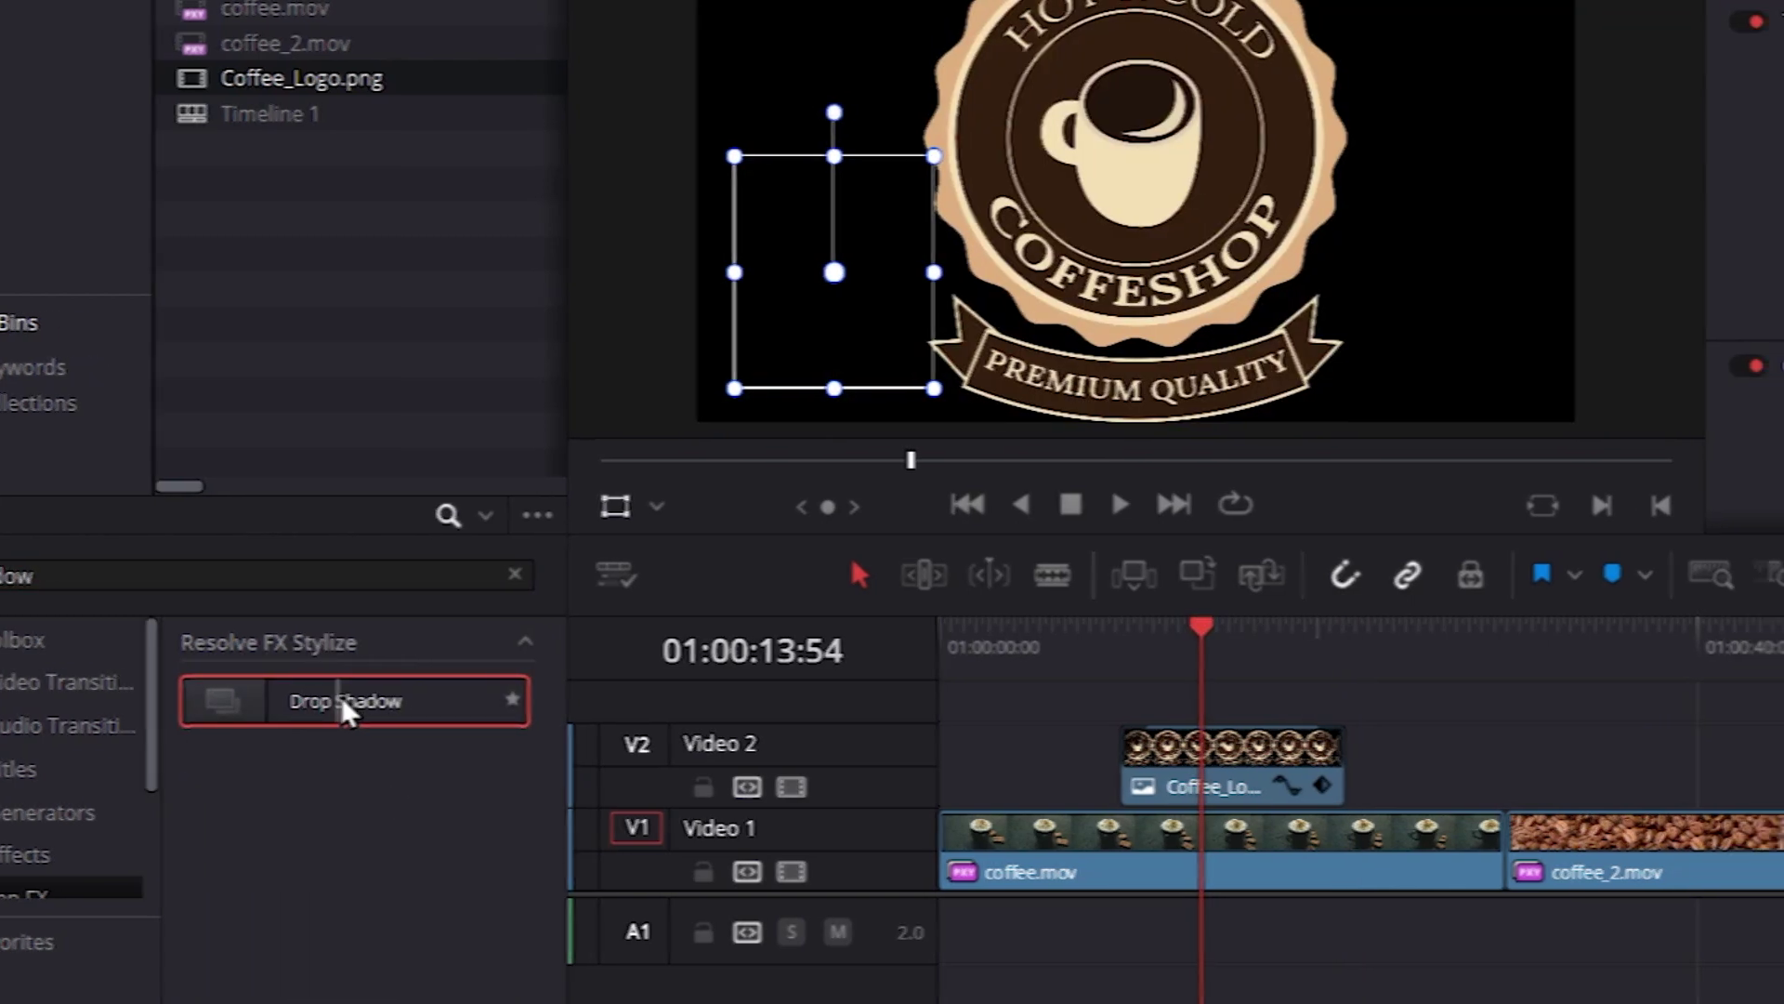
pyautogui.moveTo(811, 685); pyautogui.dragTo(919, 764)
# - Play back from before the logo appears to preview the drop shadow
pyautogui.click(952, 644)
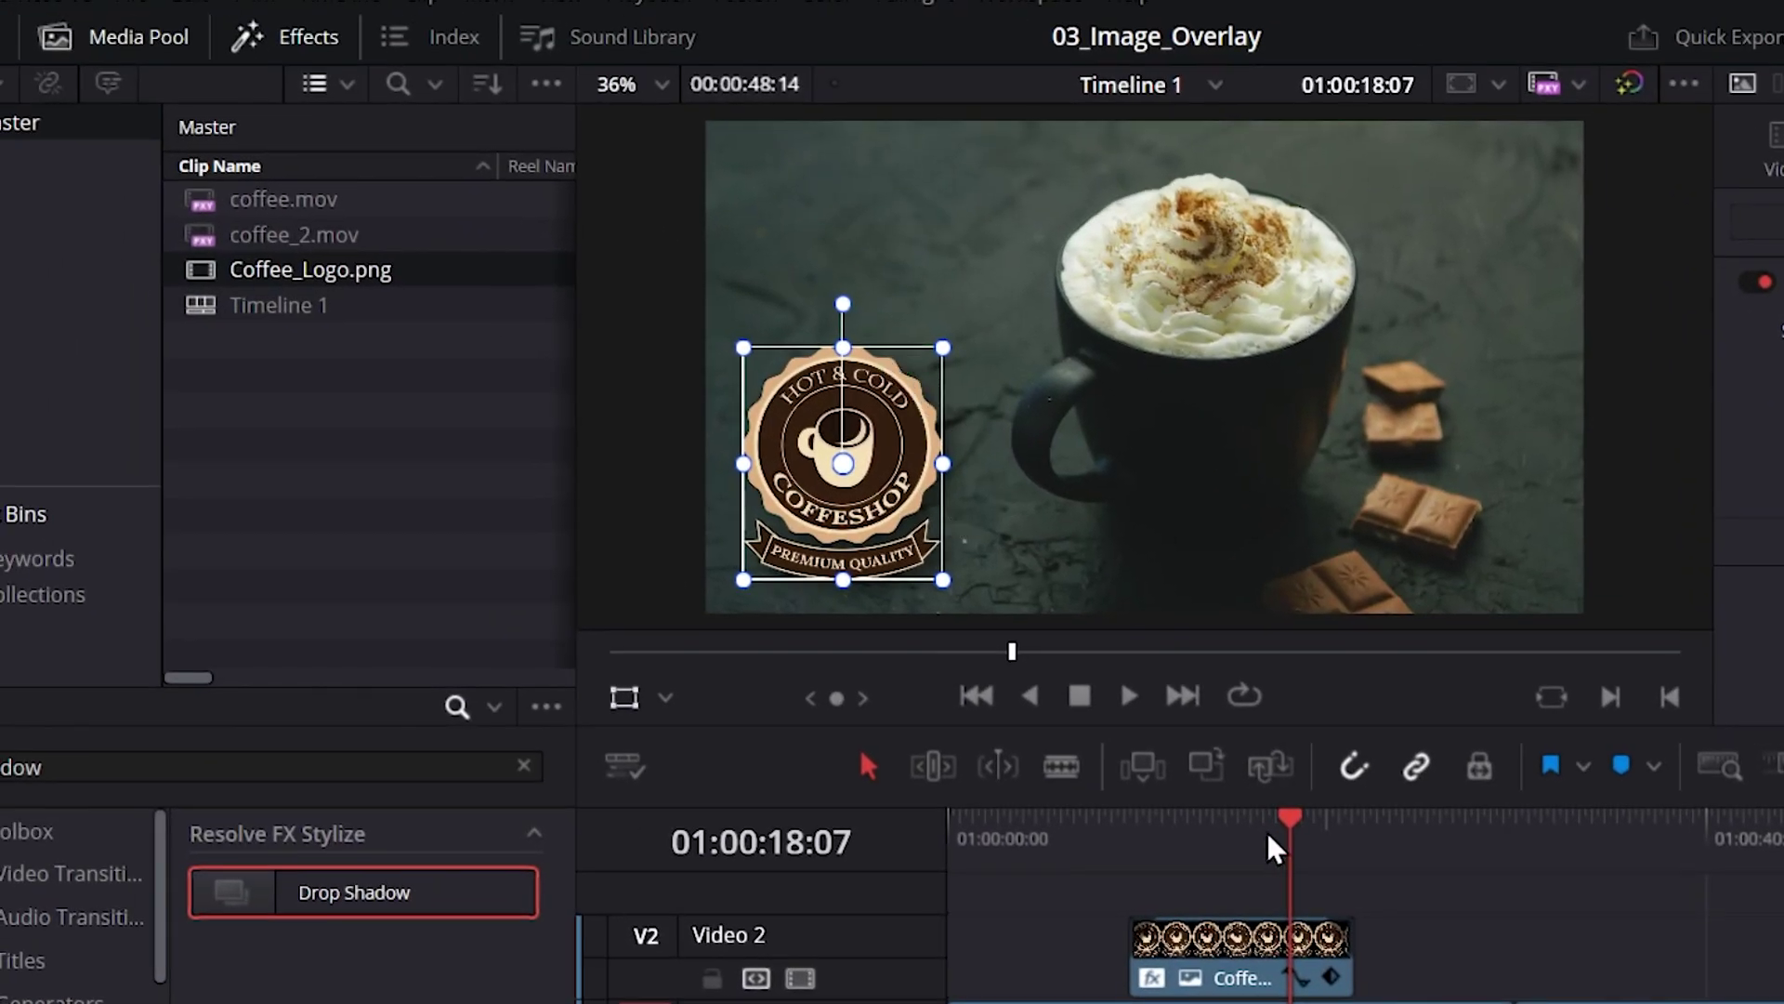
pyautogui.moveTo(1278, 831); pyautogui.dragTo(1110, 827)
pyautogui.press('space')
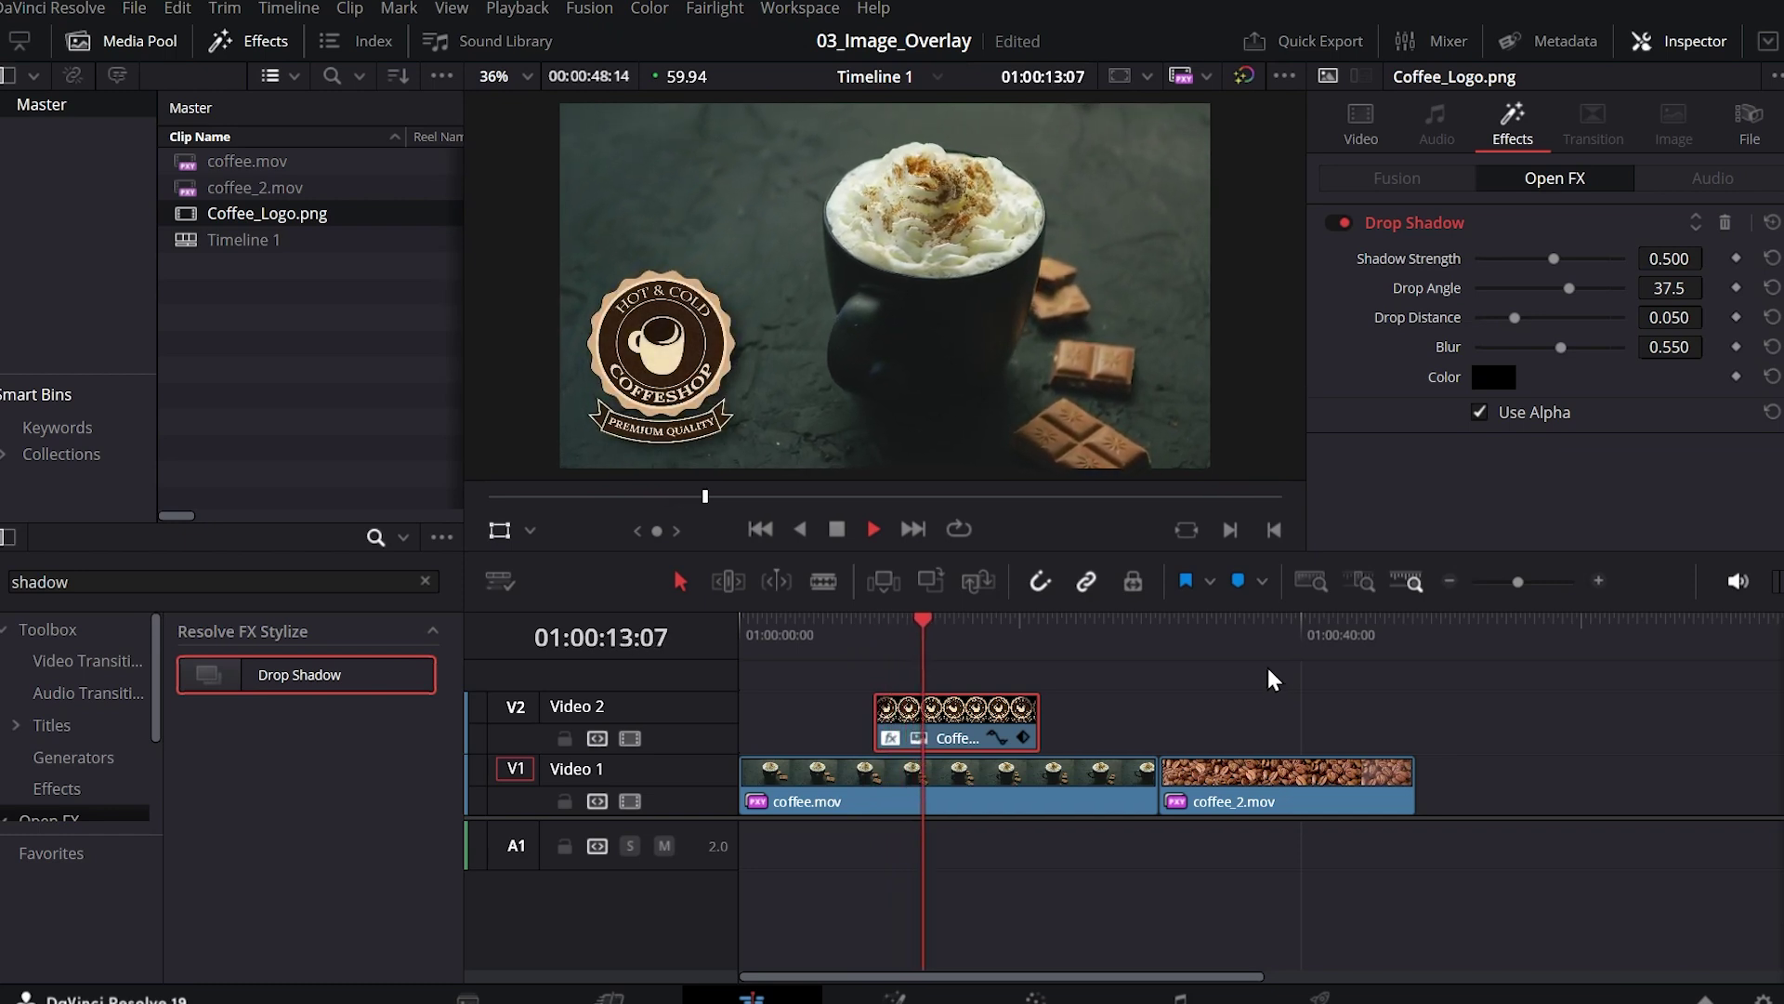
pyautogui.press('space')
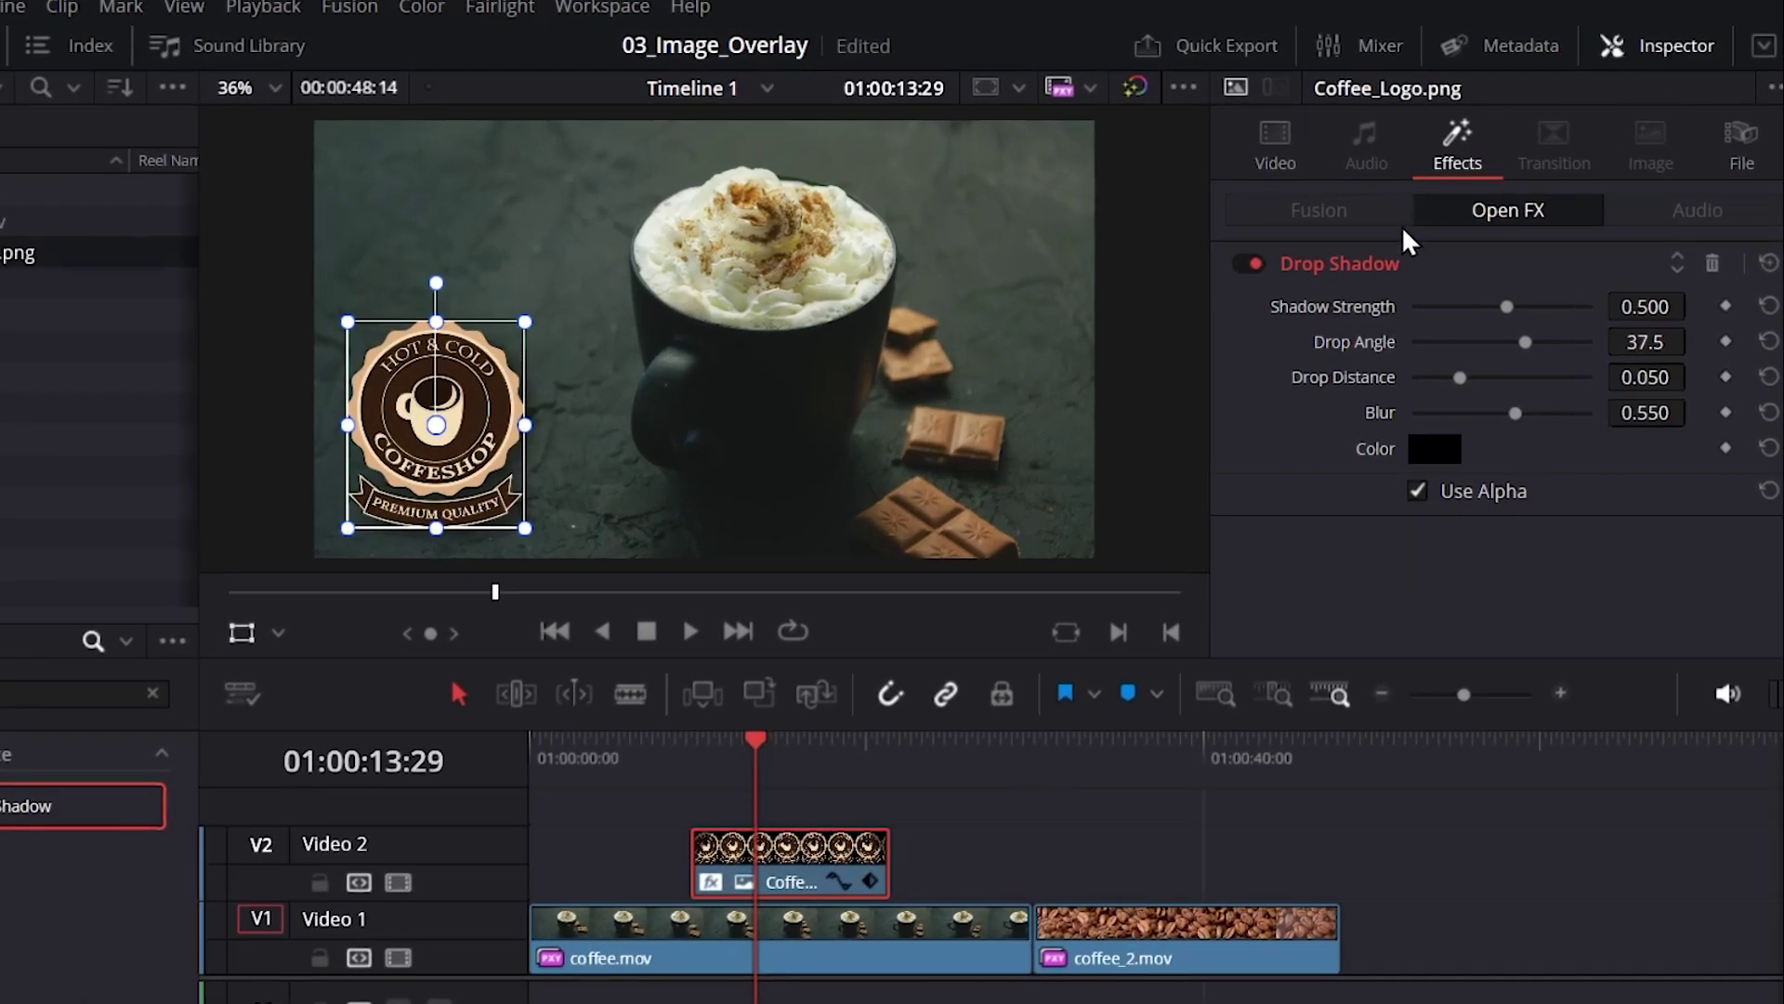
pyautogui.click(1264, 167)
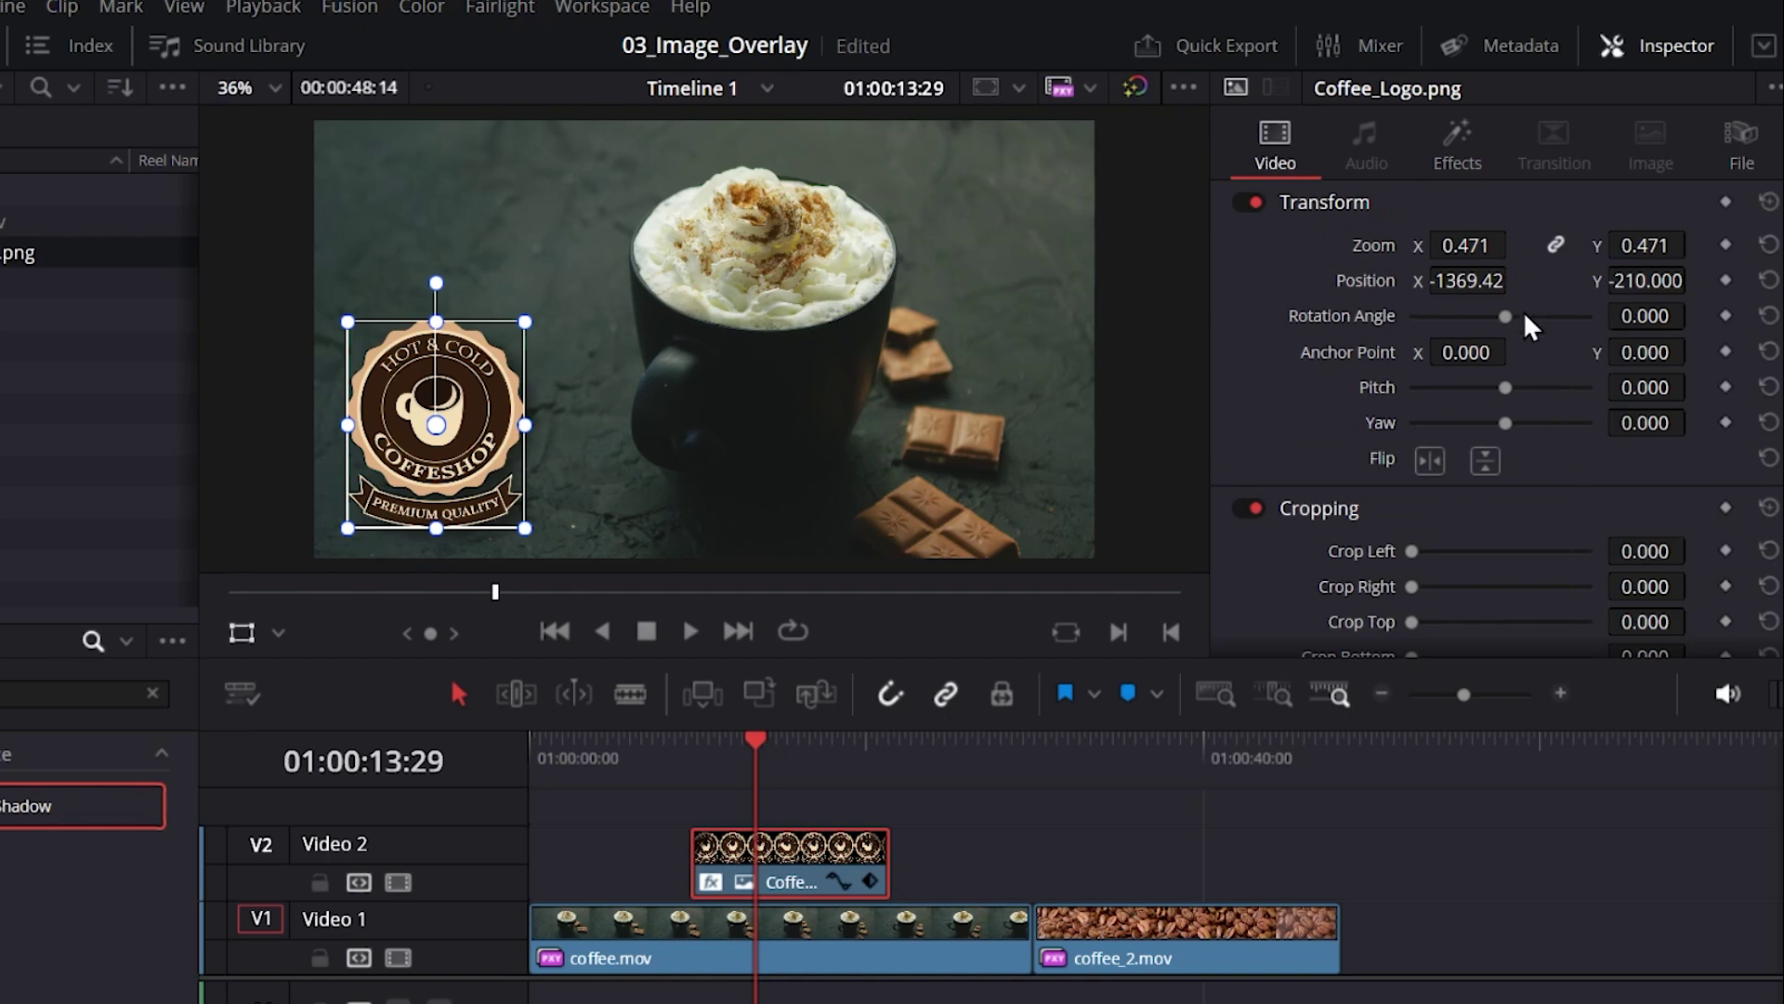
pyautogui.click(1464, 159)
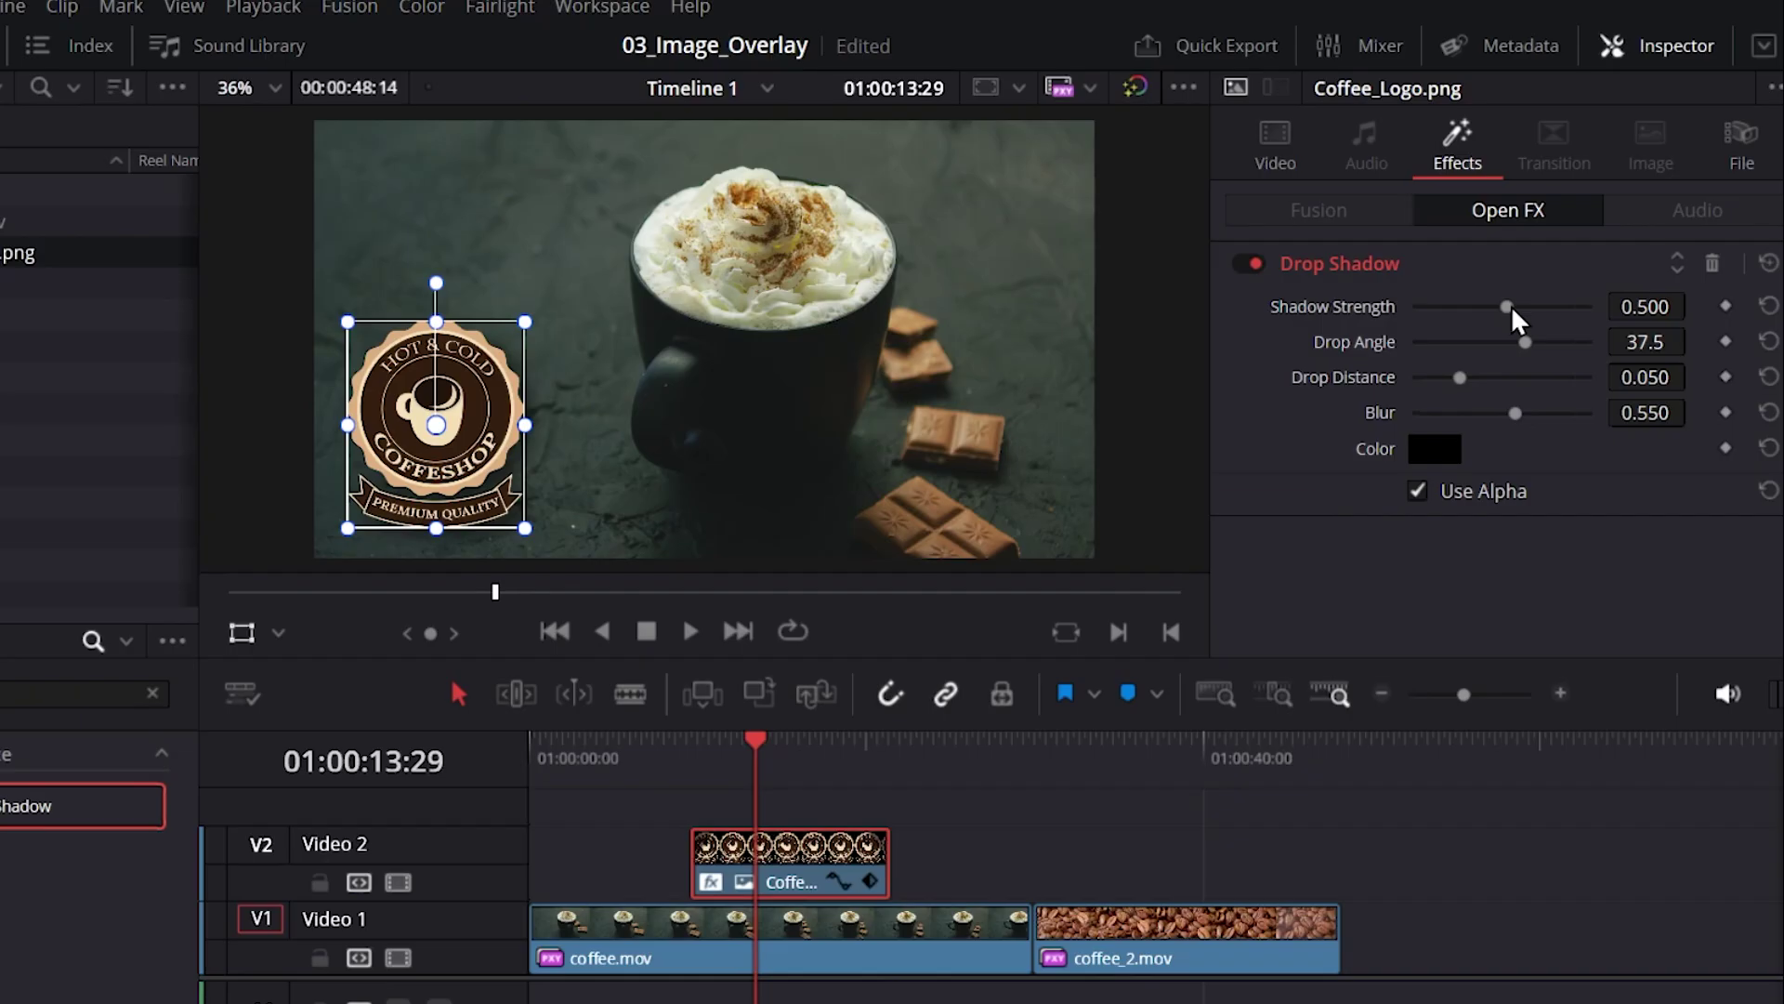
pyautogui.moveTo(1509, 306); pyautogui.dragTo(1466, 353)
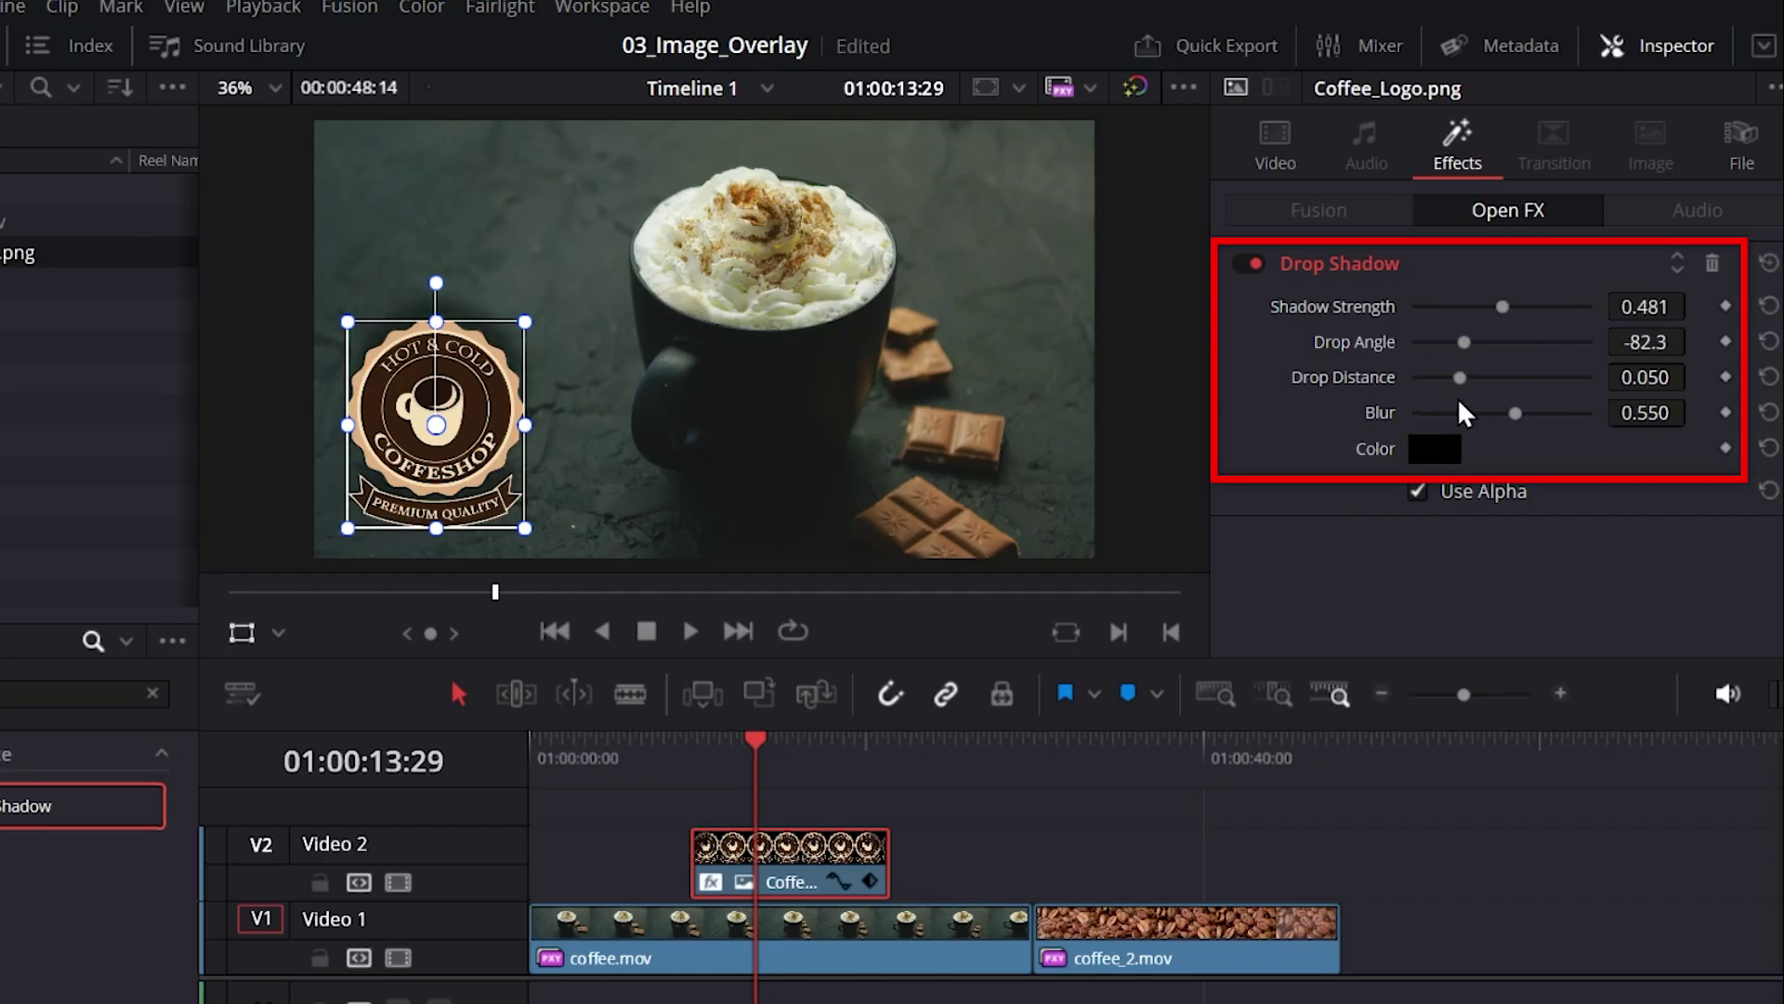